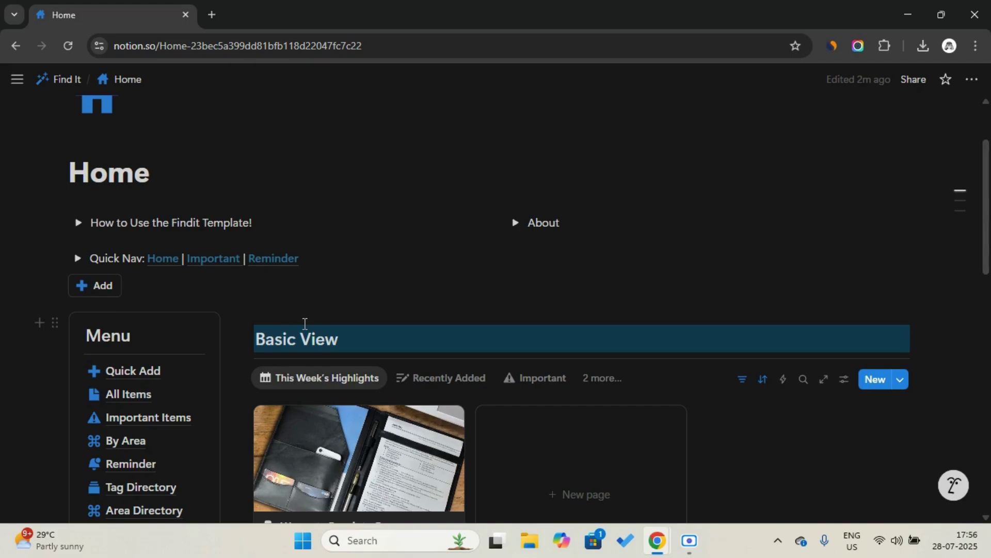
- Switch the Basic View gallery to Recently Added to examine its items, and open the Important view
scroll(305, 323, "down", 2)
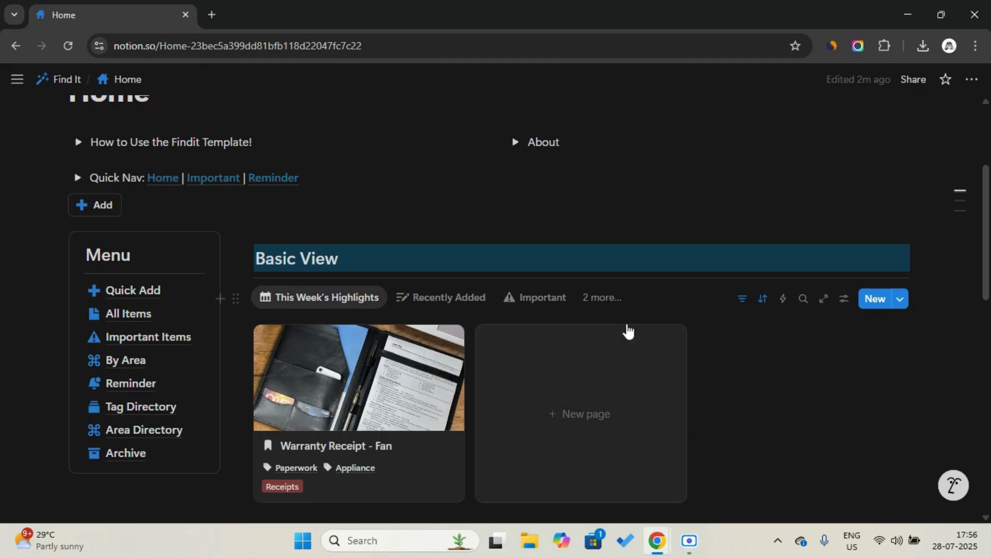
left_click(612, 297)
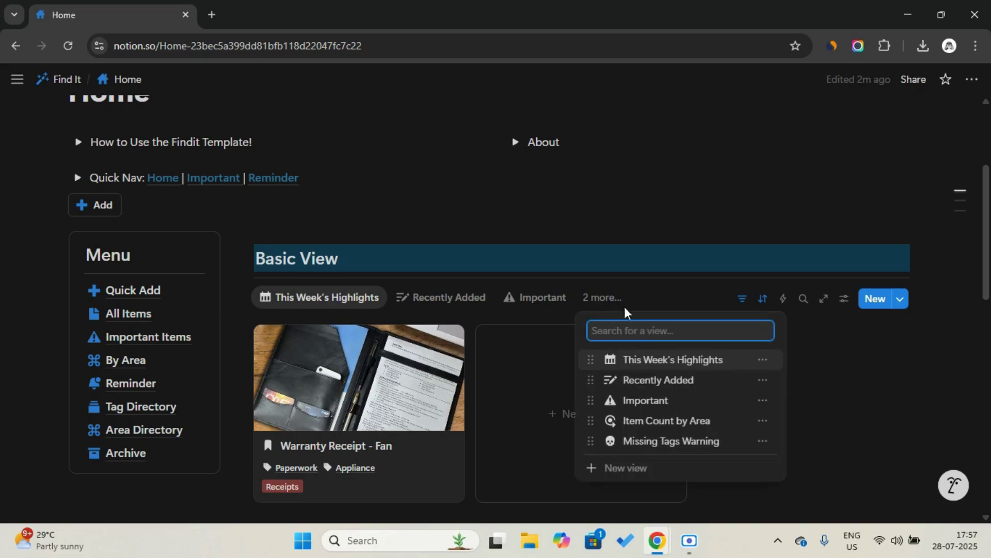
left_click(668, 384)
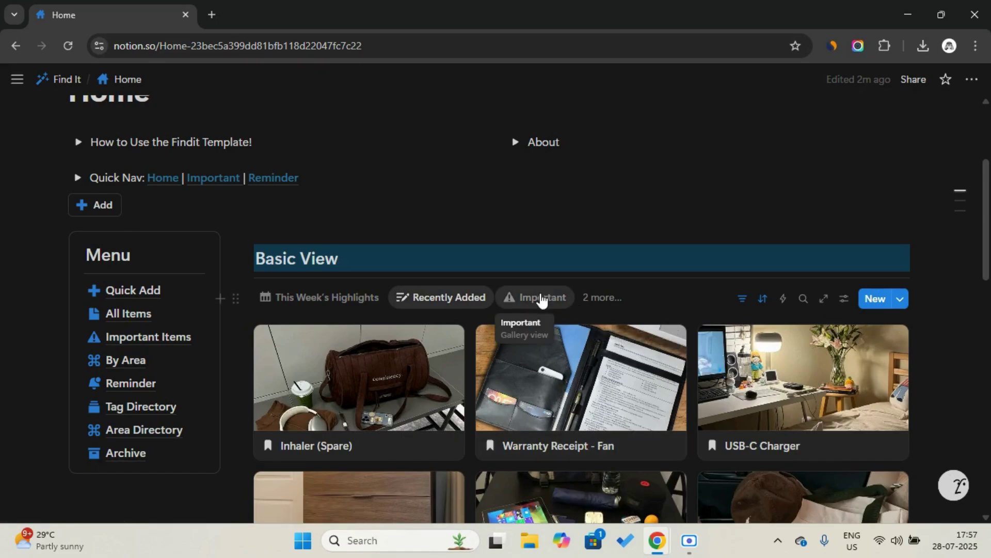
scroll(541, 298, "down", 3)
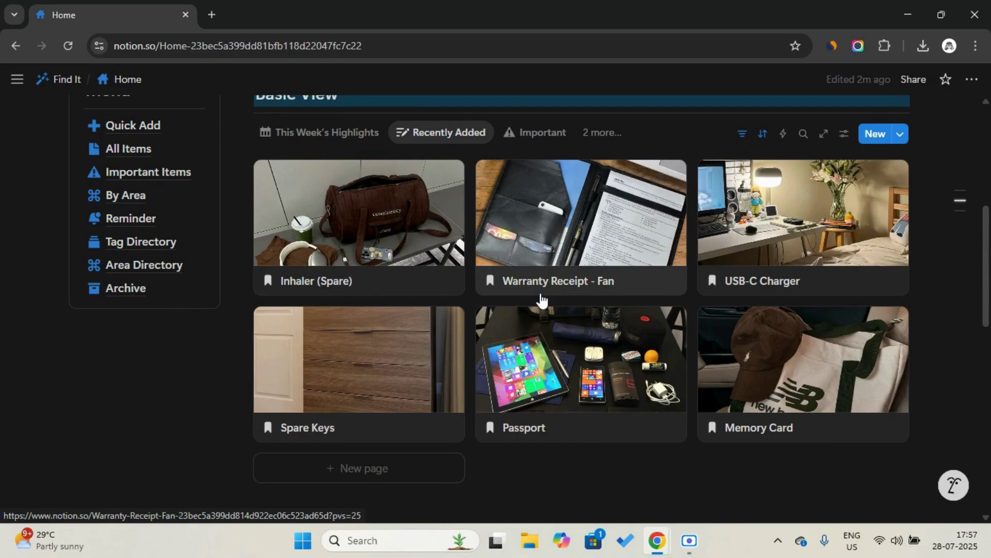
left_click(545, 132)
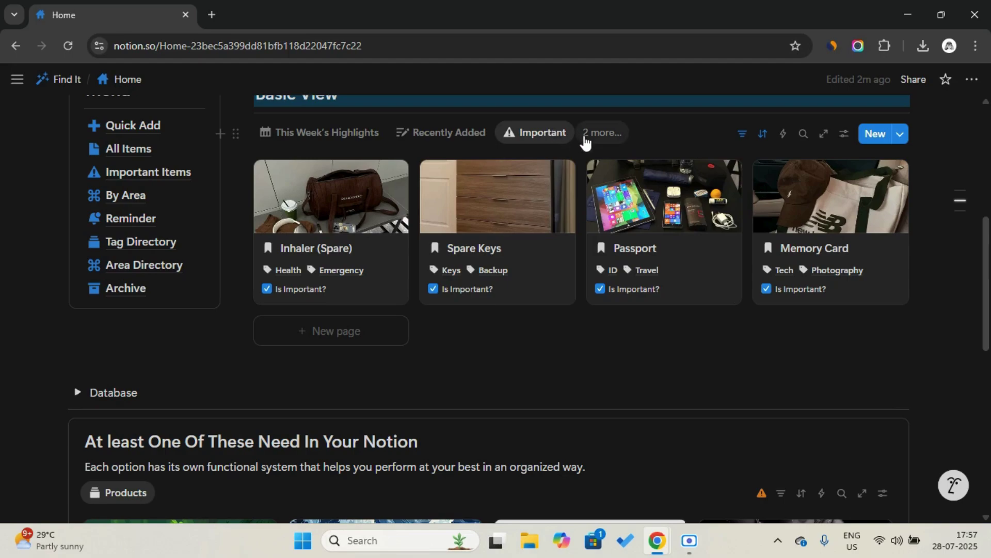
- View the Item Count by Area and Missing Tags Warning views, and return the gallery to This Week's Highlights
left_click(599, 132)
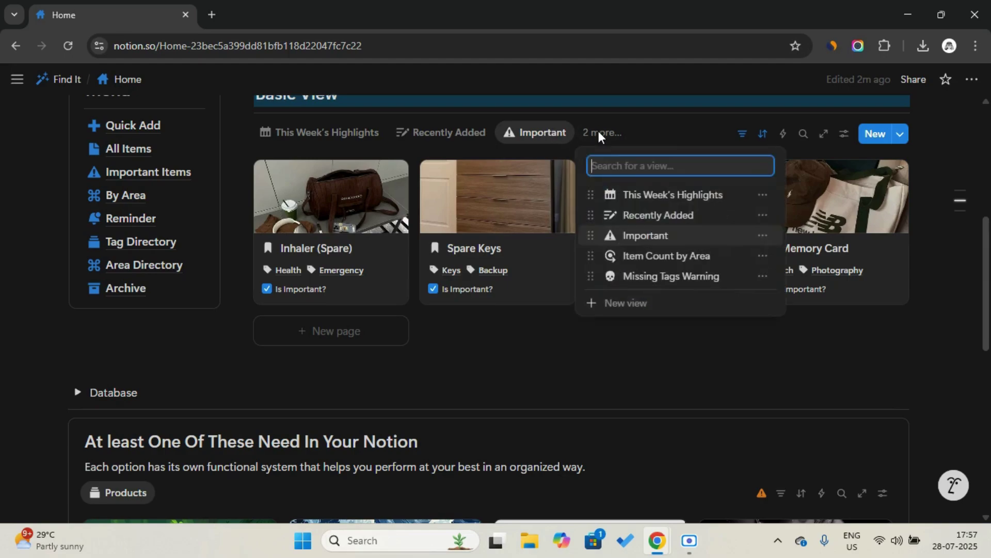
left_click(636, 255)
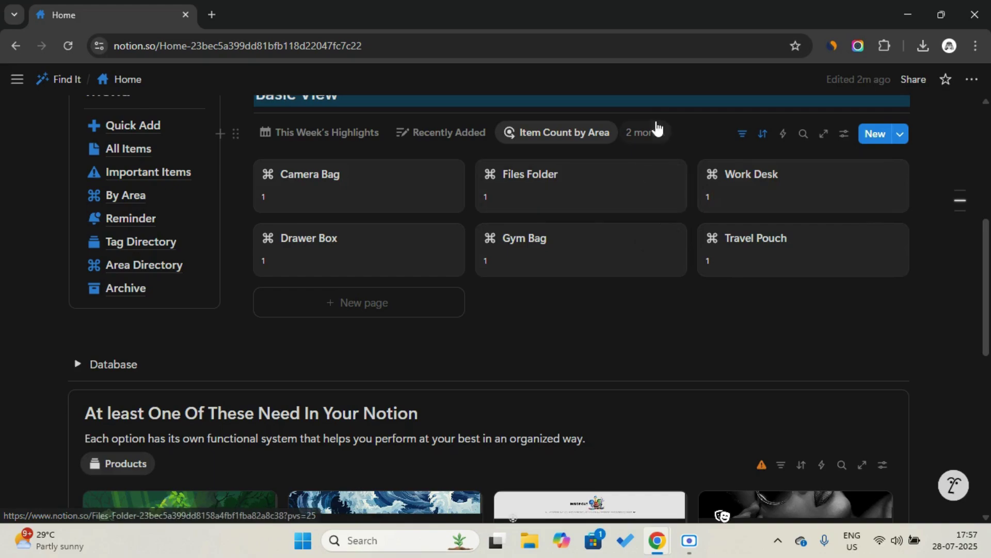
left_click(652, 134)
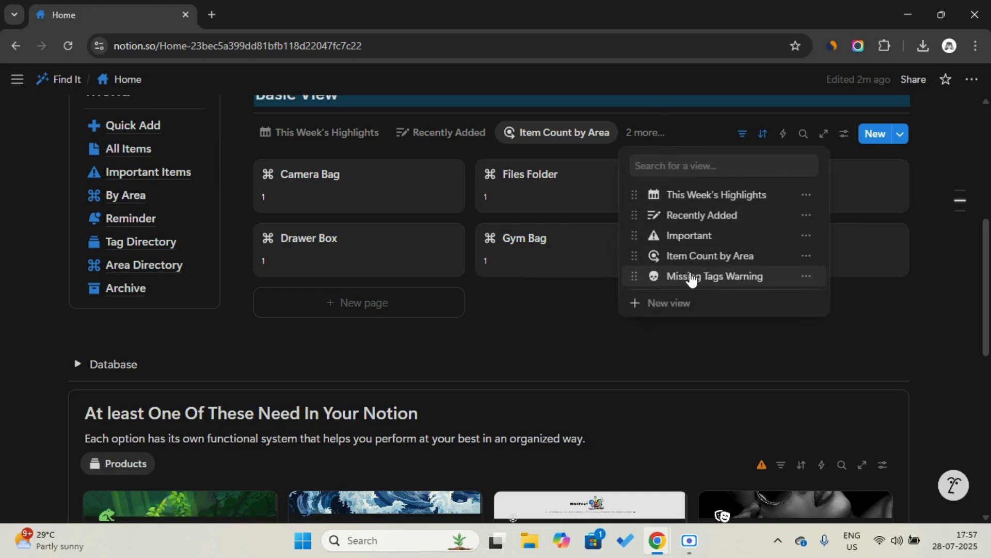
left_click(691, 277)
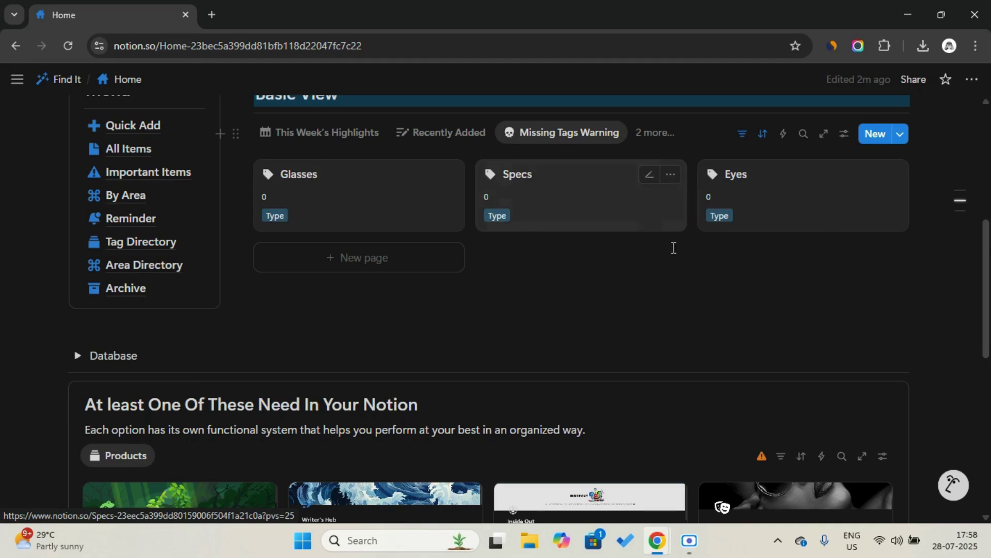
left_click(314, 132)
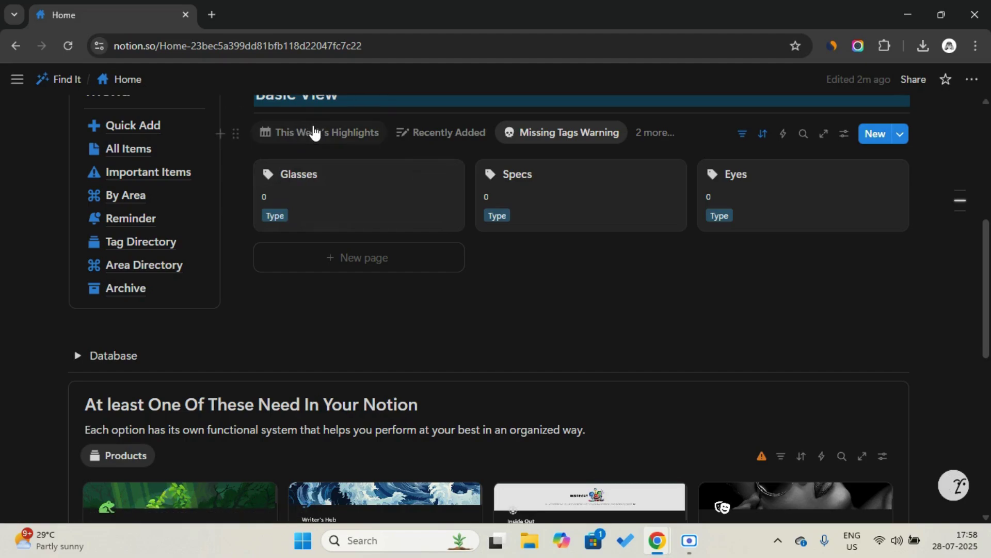
- Add a new item page from the Home page and title it "My visa"
scroll(313, 129, "up", 2)
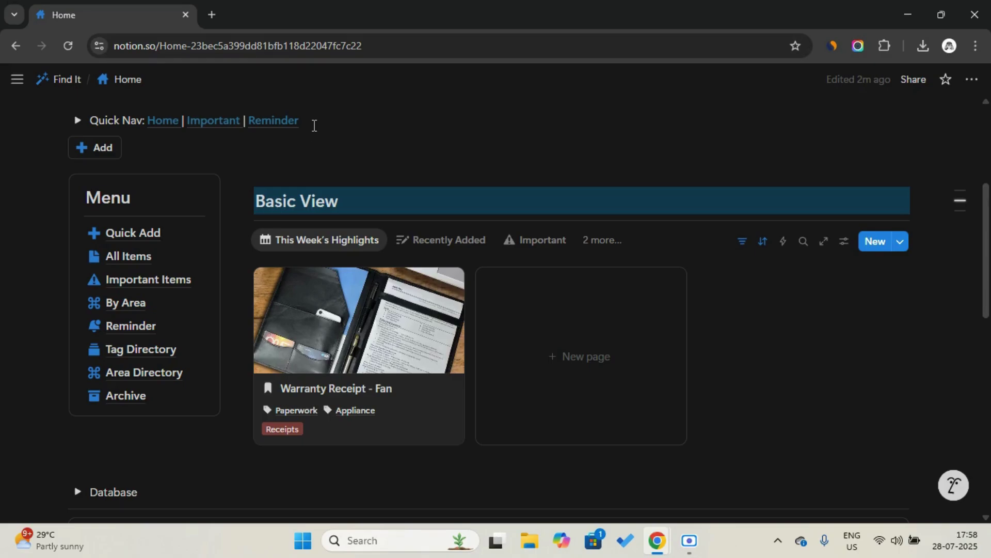
left_click(86, 150)
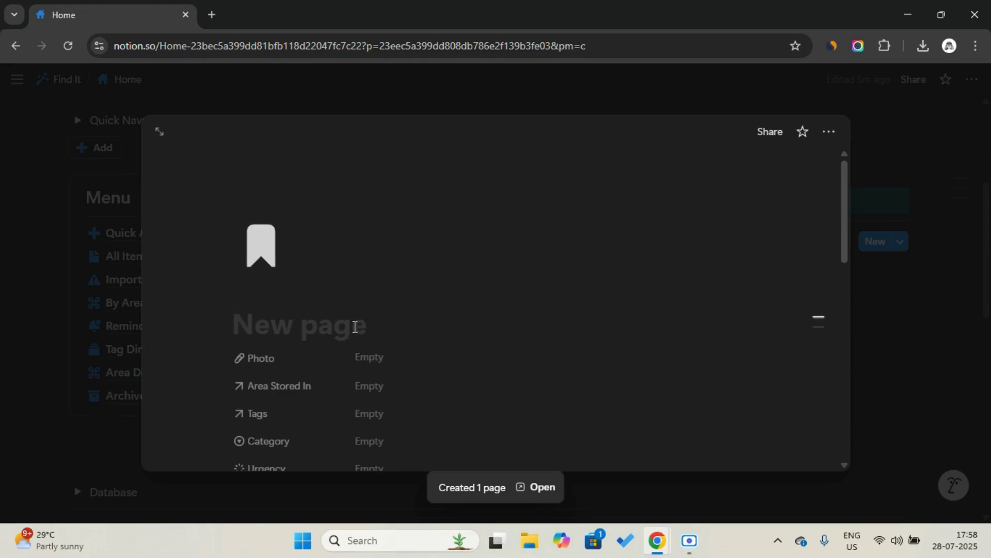
key("Caps_Lock")
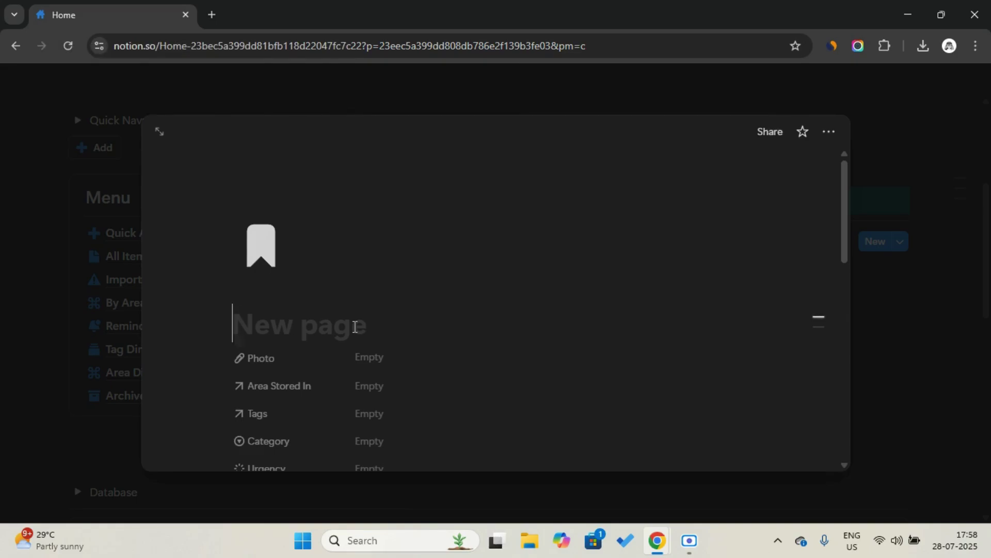
type("MY")
key("Caps_Lock")
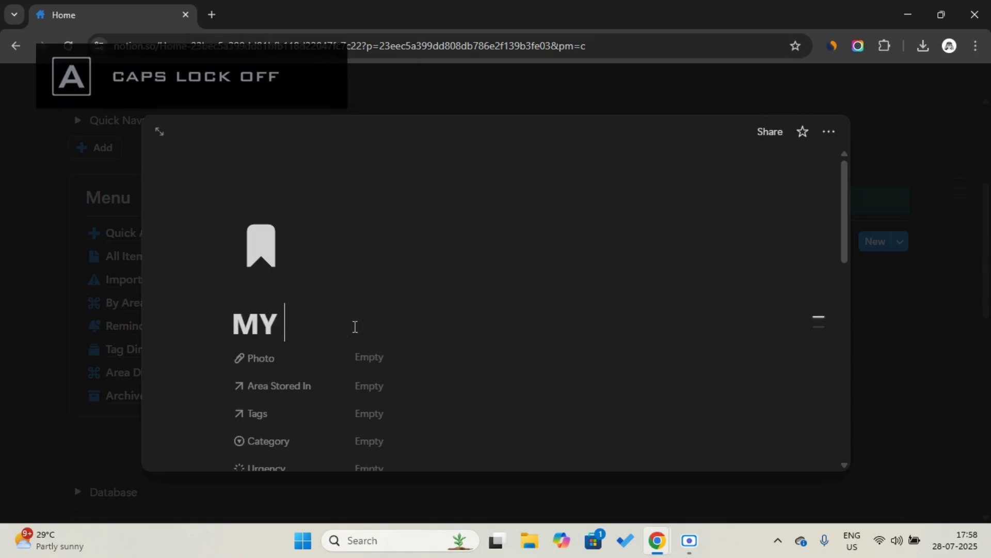
key("BackSpace")
type("y visa")
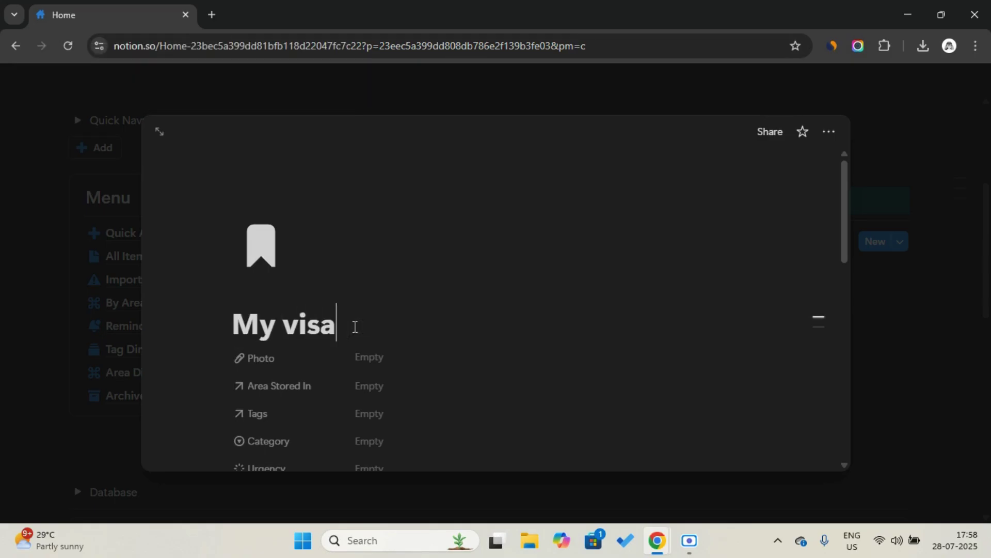
- Upload an image file to the Photo property of the My visa page
scroll(355, 327, "down", 1)
left_click(423, 305)
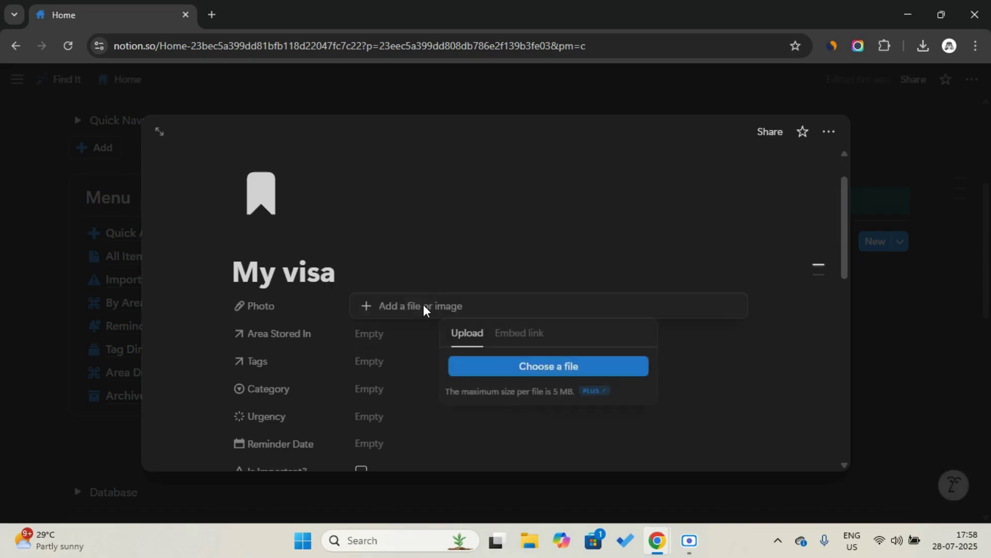
left_click(506, 367)
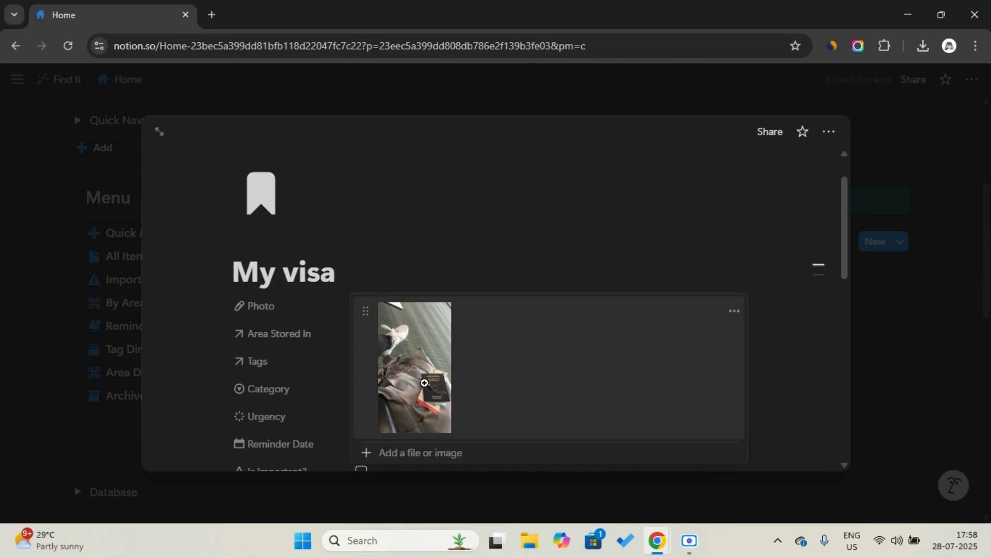
left_click(345, 268)
- Link the existing Travel Pouch area in the Area Stored In property of My visa
scroll(356, 253, "down", 2)
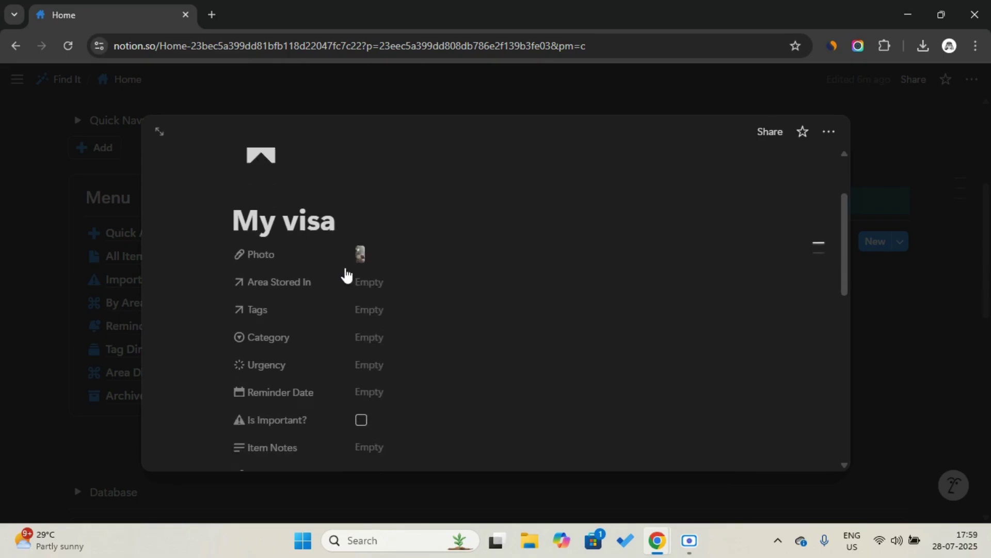
left_click(408, 279)
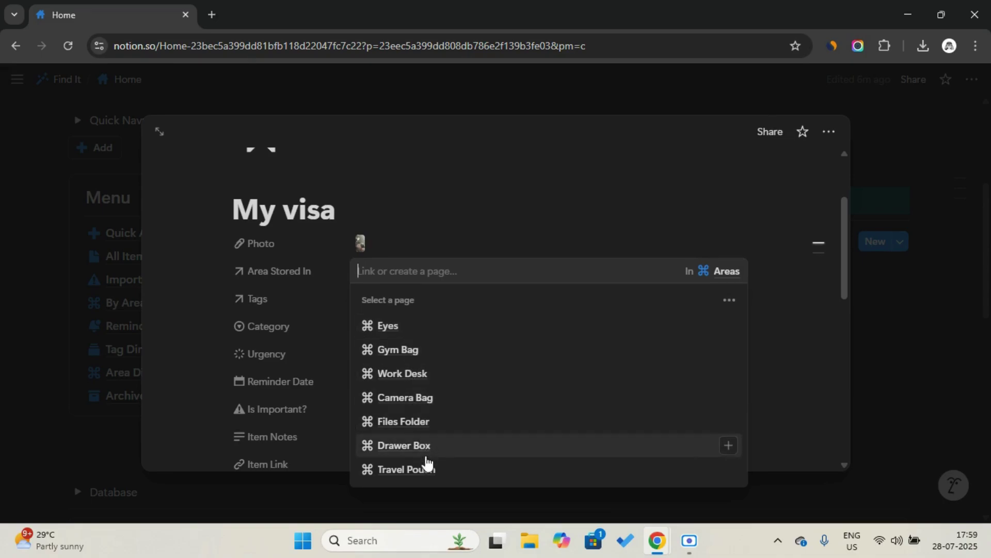
left_click(427, 470)
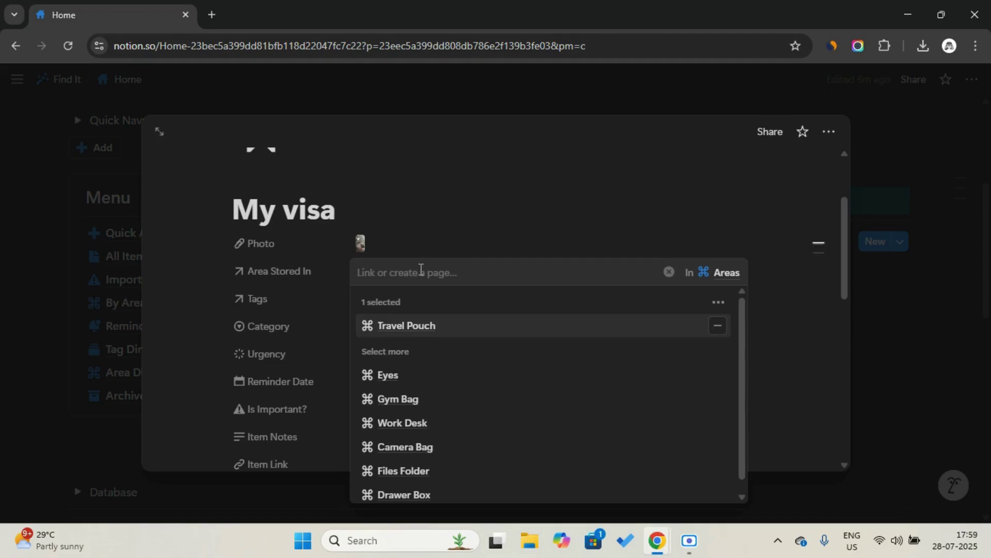
- Create a new area named "Travelling bag" from the Area Stored In property and link it to My visa
key("Caps_Lock")
type("T")
key("Caps_Lock")
type("rave")
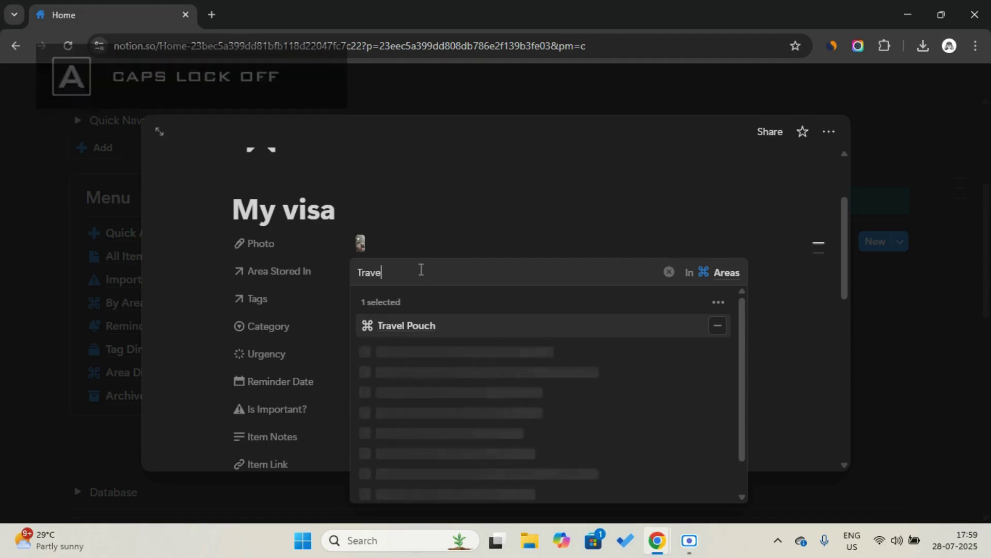
type("lling bag")
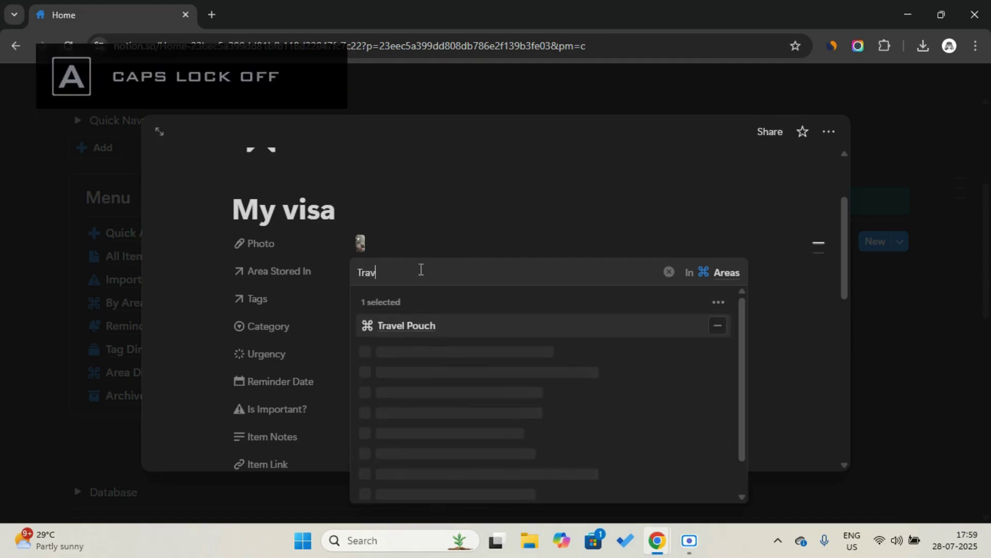
type("elling bag")
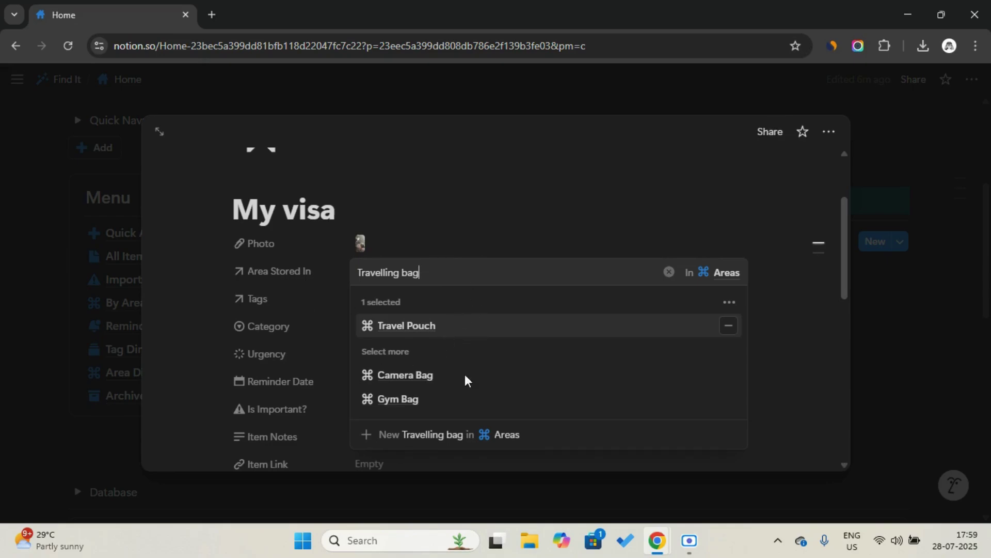
left_click(508, 445)
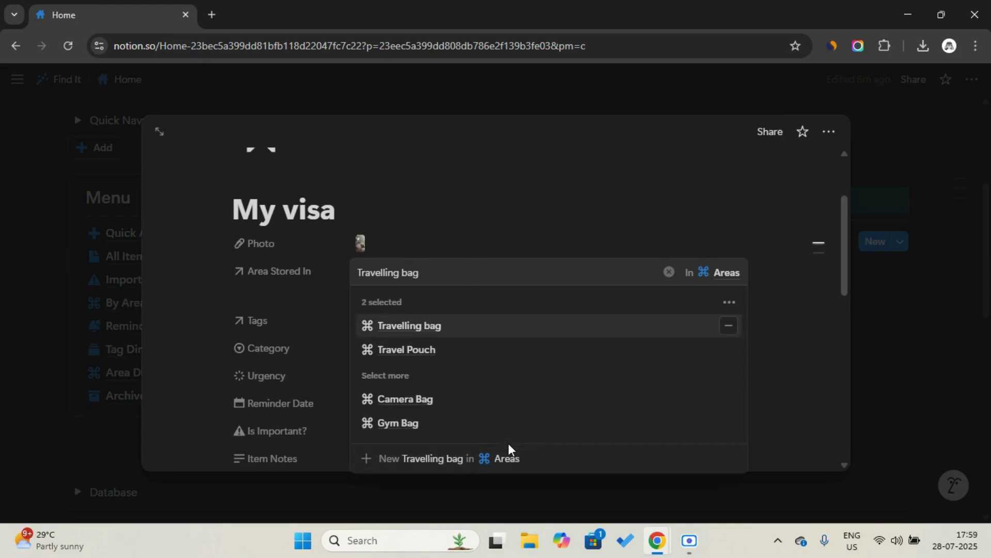
left_click(436, 229)
- Link the existing Travel and ID tags in the Tags property of My visa
scroll(436, 229, "down", 1)
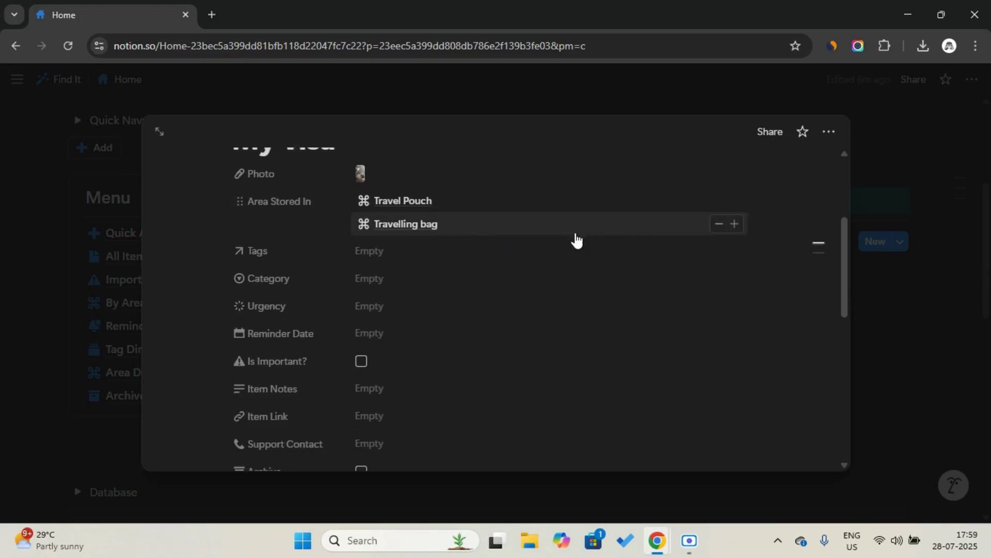
scroll(558, 277, "down", 1)
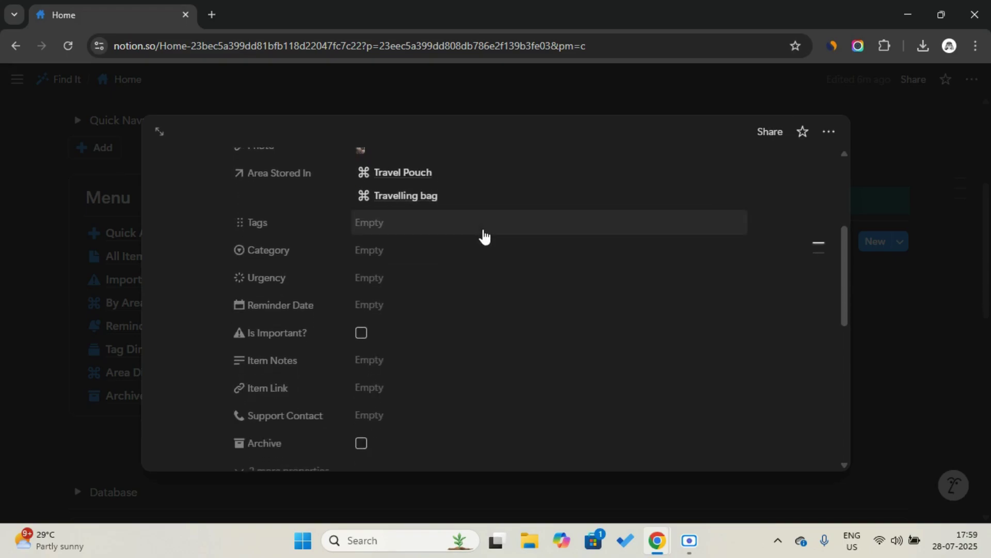
left_click(483, 228)
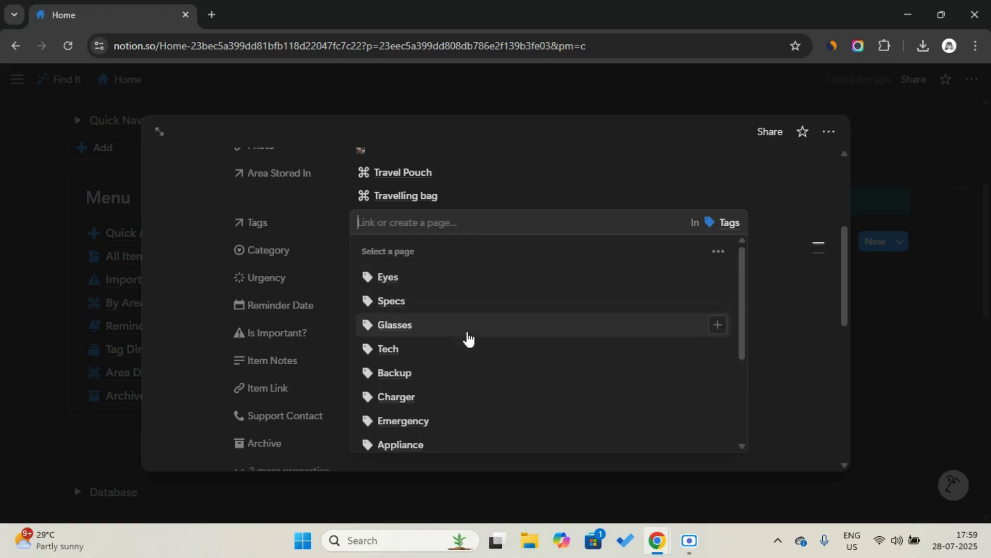
scroll(446, 409, "down", 3)
scroll(445, 410, "up", 1)
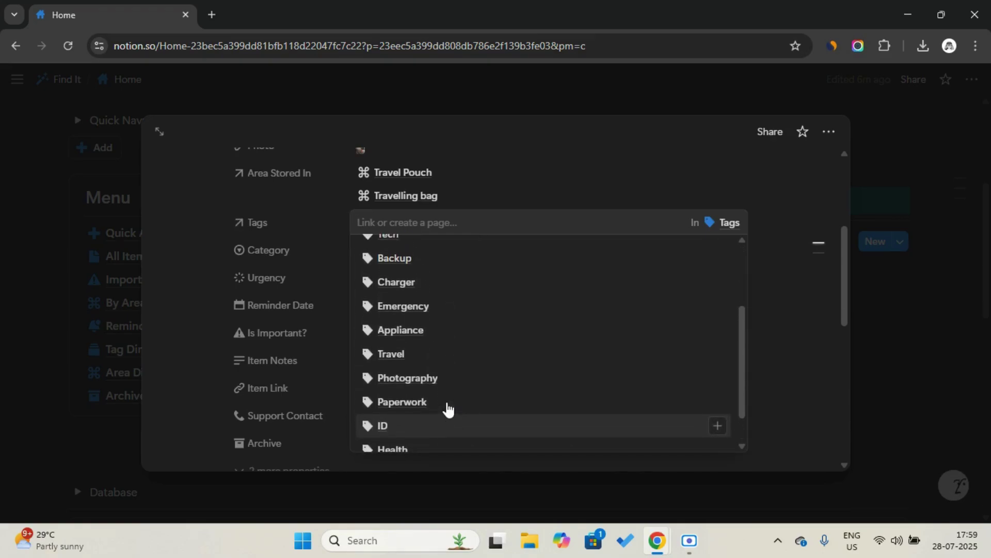
scroll(440, 400, "up", 1)
left_click(439, 382)
scroll(440, 390, "up", 2)
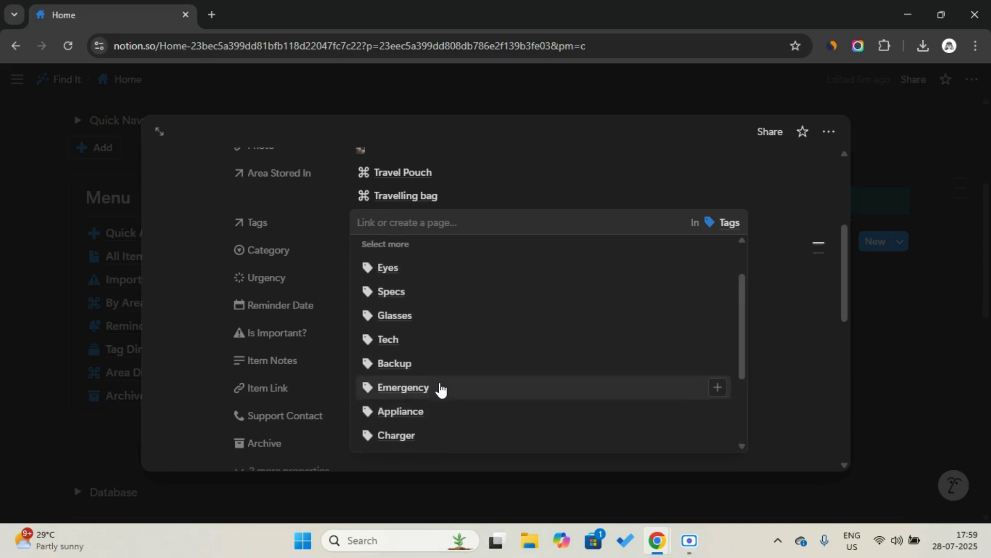
scroll(440, 390, "down", 4)
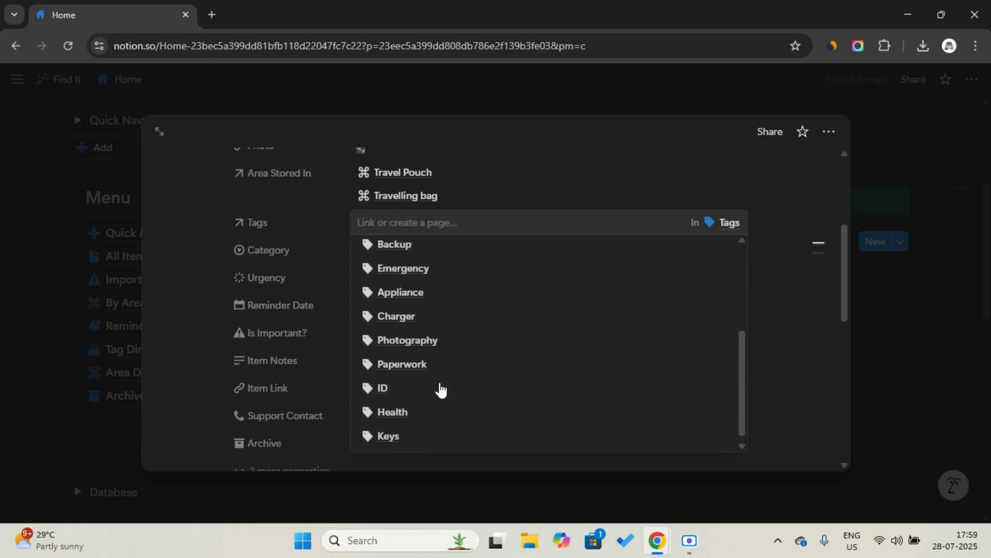
scroll(472, 276, "up", 4)
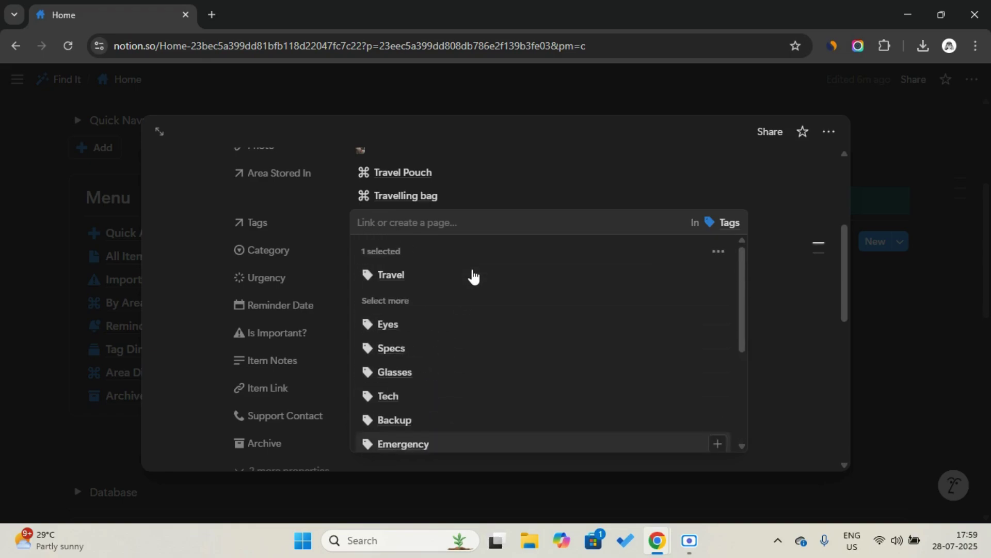
scroll(475, 354, "down", 3)
left_click(414, 433)
scroll(457, 310, "up", 3)
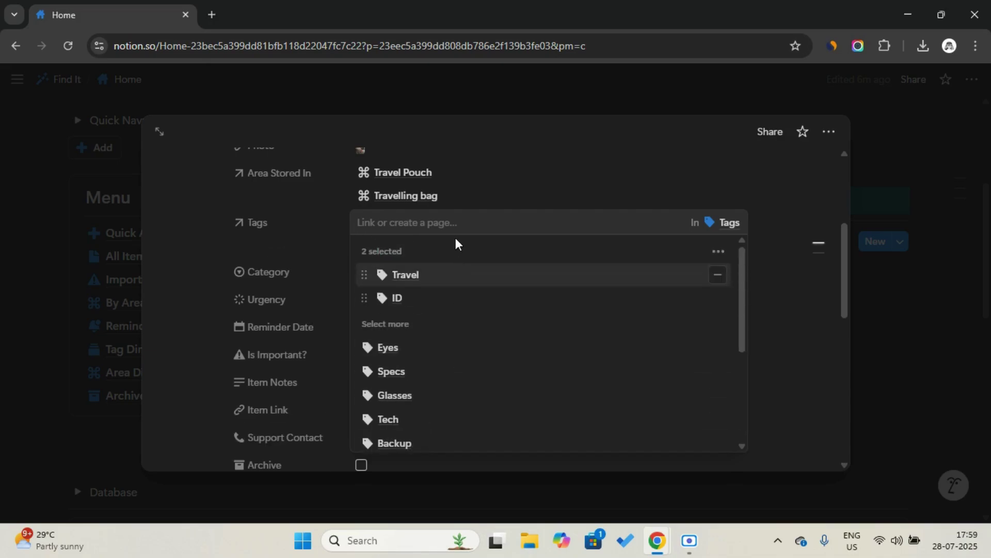
- Create a new tag named "Visa" in the Tags property and link it to the item
key("Caps_Lock")
type("V")
key("Caps_Lock")
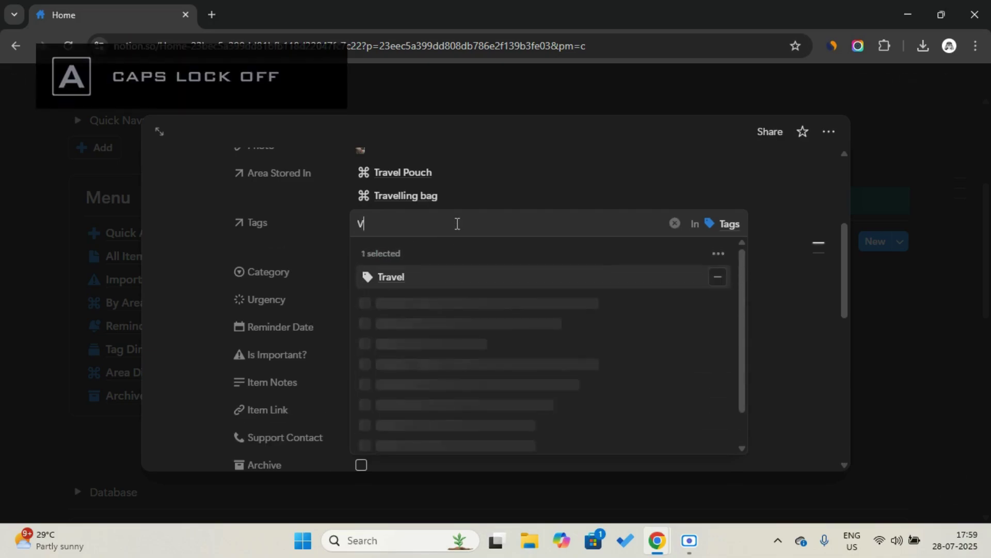
type("isa")
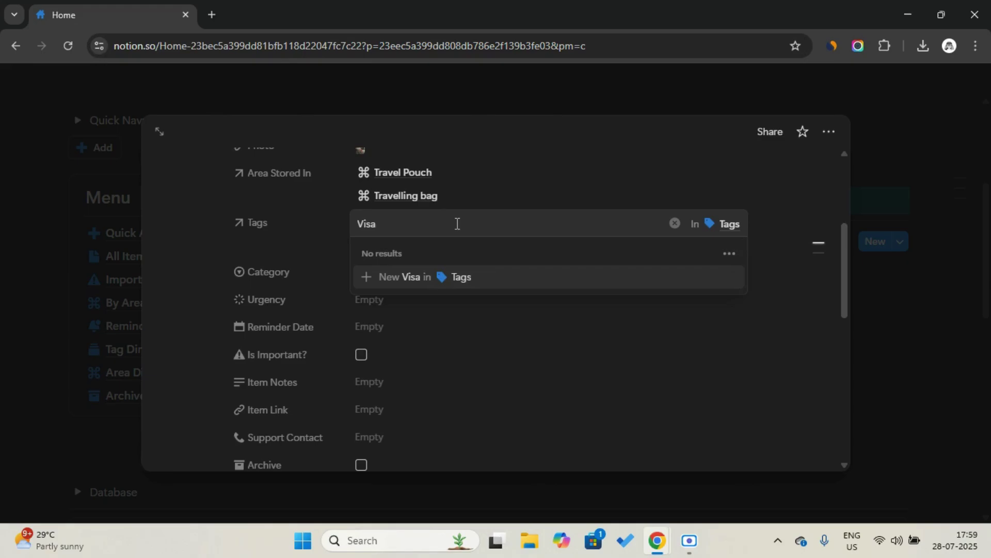
left_click(464, 282)
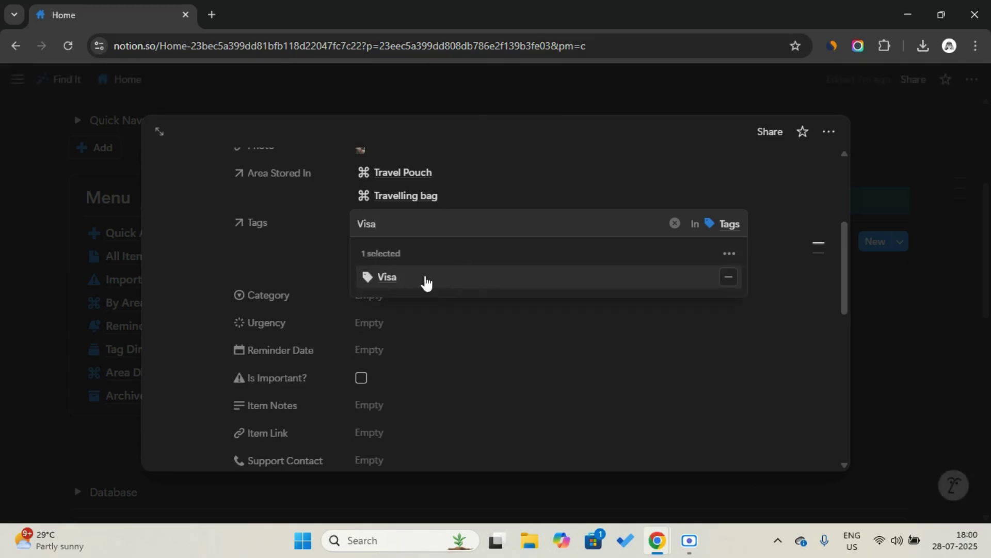
- Set the Category of My visa to Documents and its Urgency to High
left_click(290, 257)
scroll(288, 253, "down", 3)
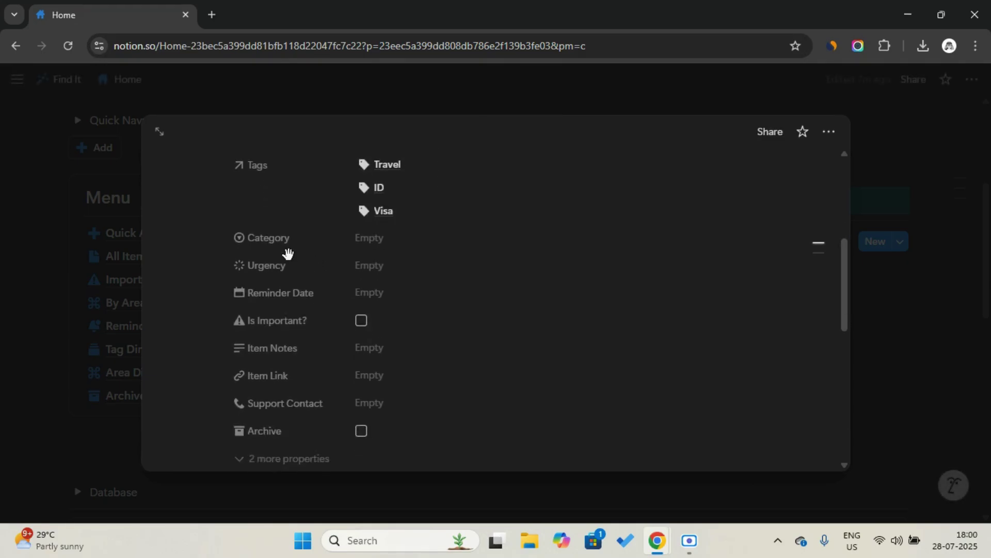
left_click(380, 225)
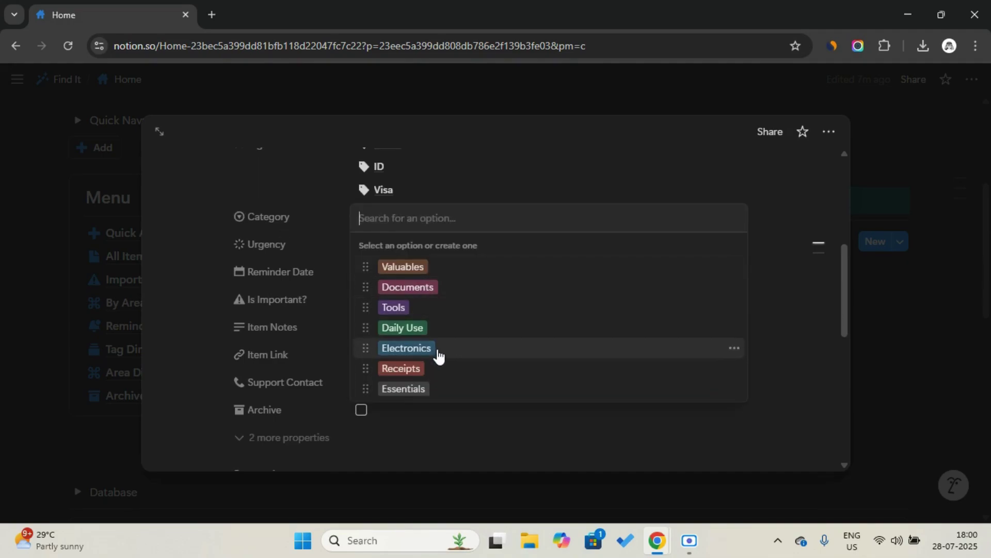
left_click(463, 294)
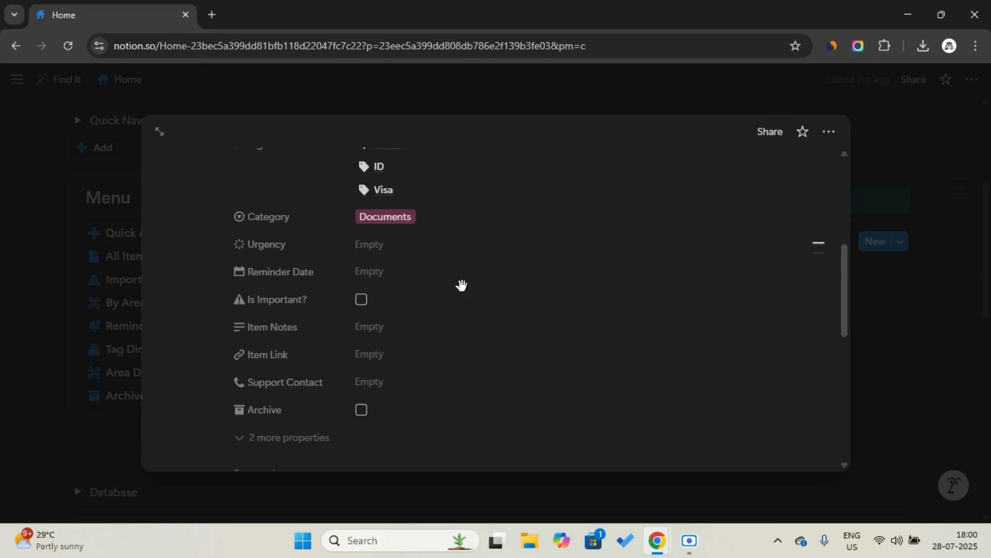
left_click(424, 250)
left_click(427, 315)
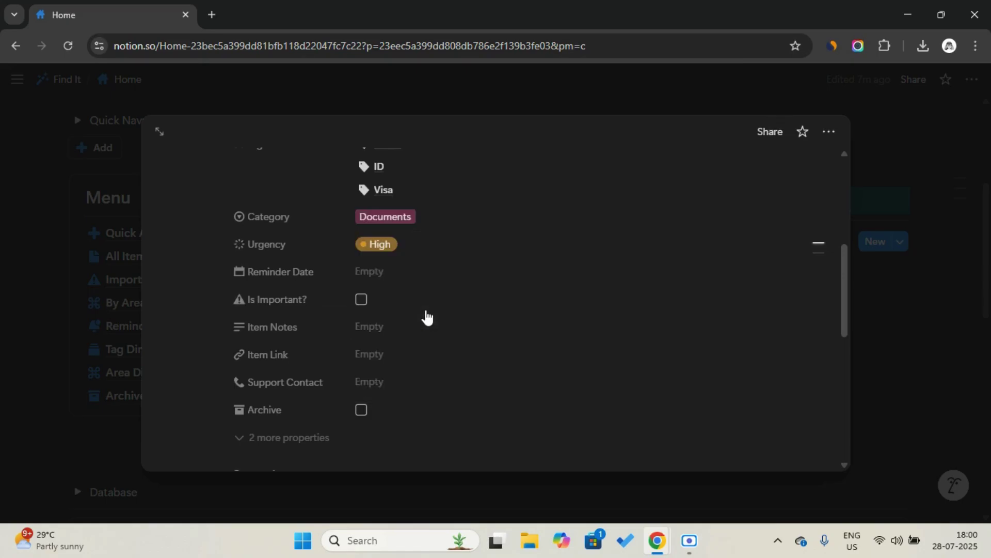
- Set the Reminder Date of My visa to July 29, 2025 and mark the item as important
left_click(426, 269)
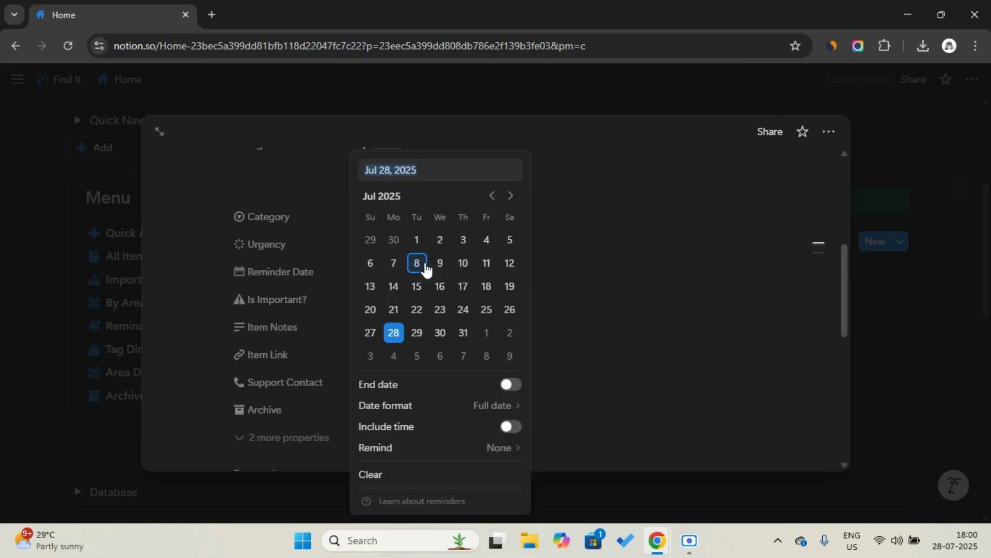
left_click(418, 336)
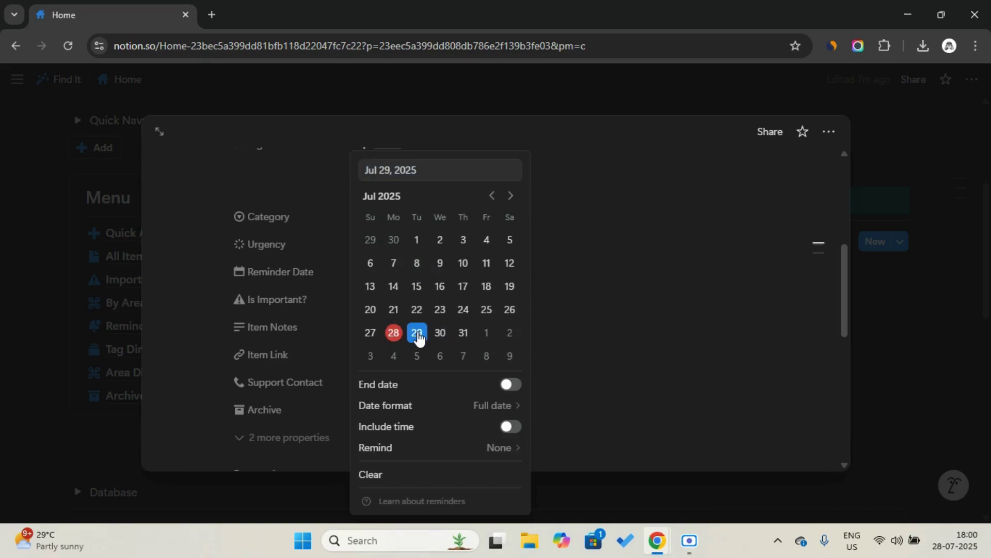
left_click(317, 273)
scroll(317, 272, "down", 1)
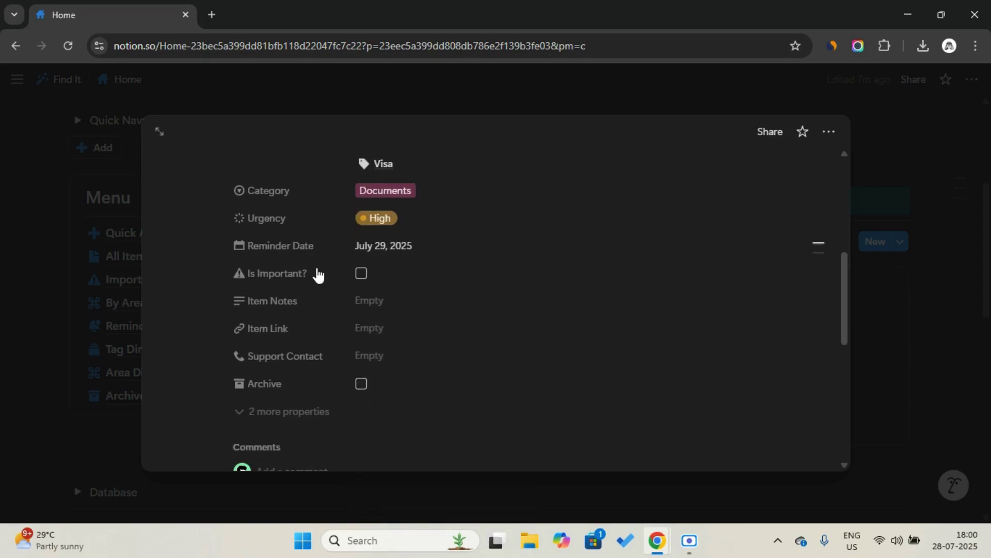
left_click(439, 289)
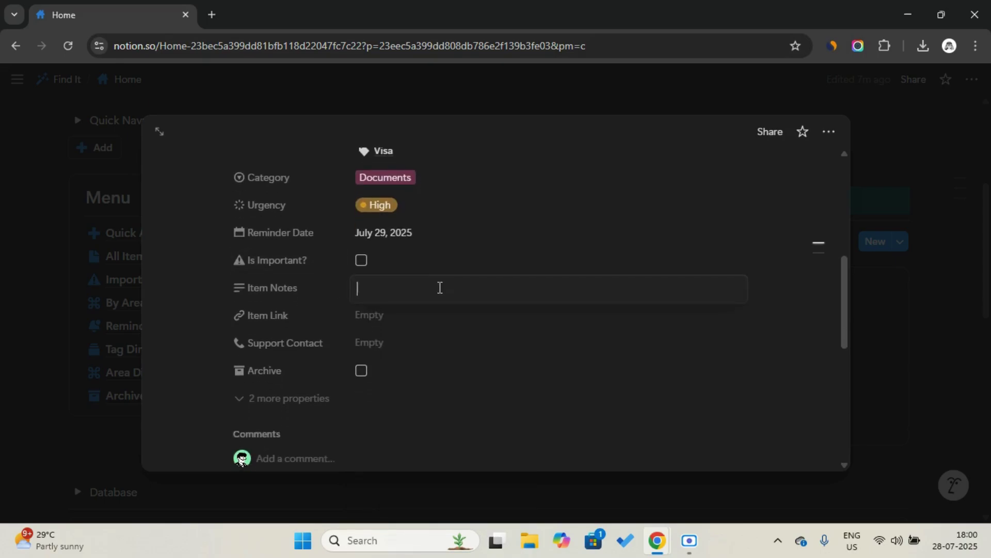
left_click(360, 259)
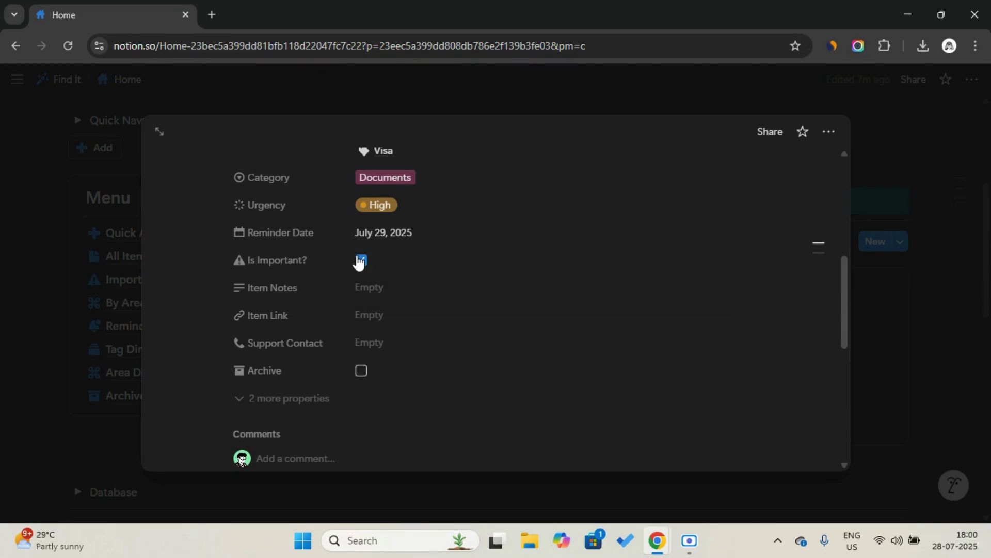
- Look over the remaining properties and page content of My visa and close the item
left_click(391, 347)
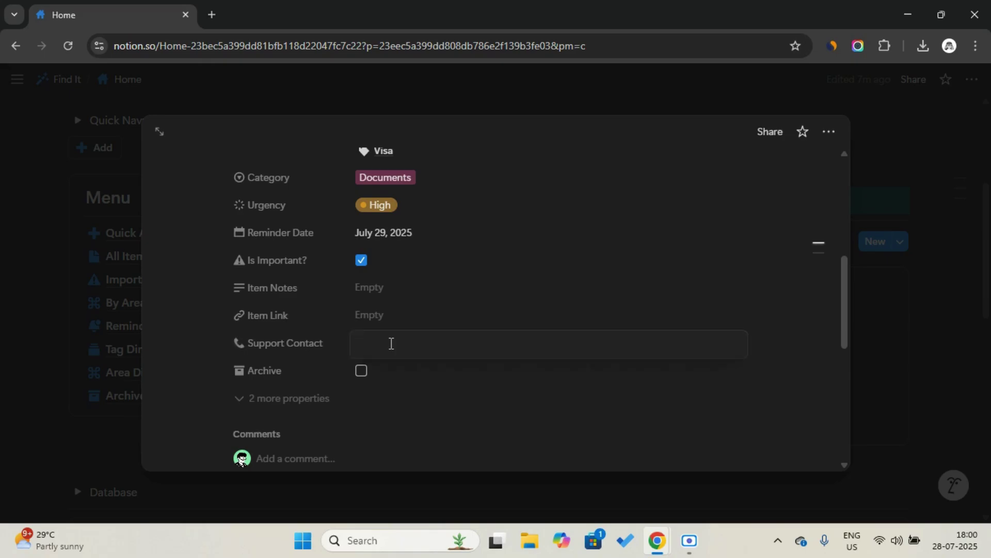
scroll(310, 336, "down", 4)
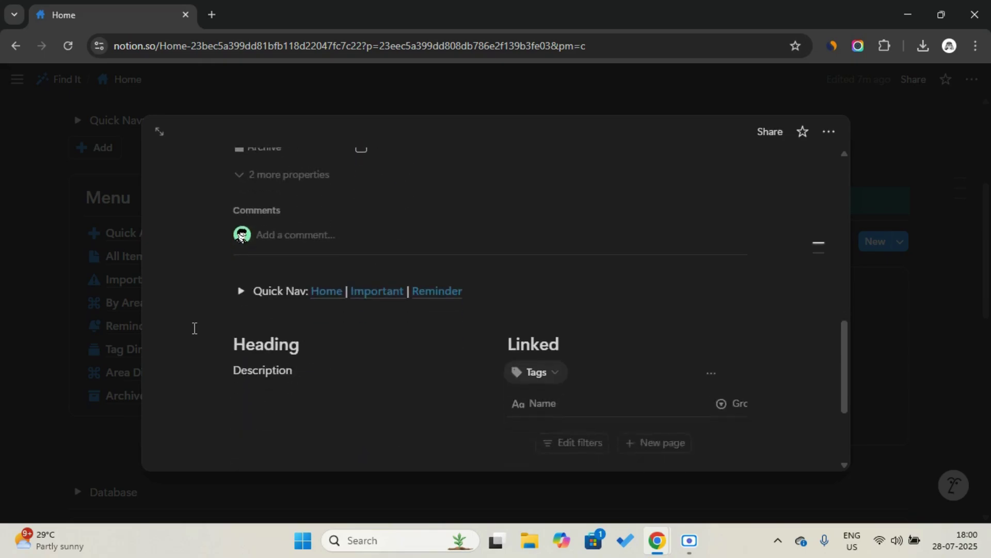
left_click(93, 307)
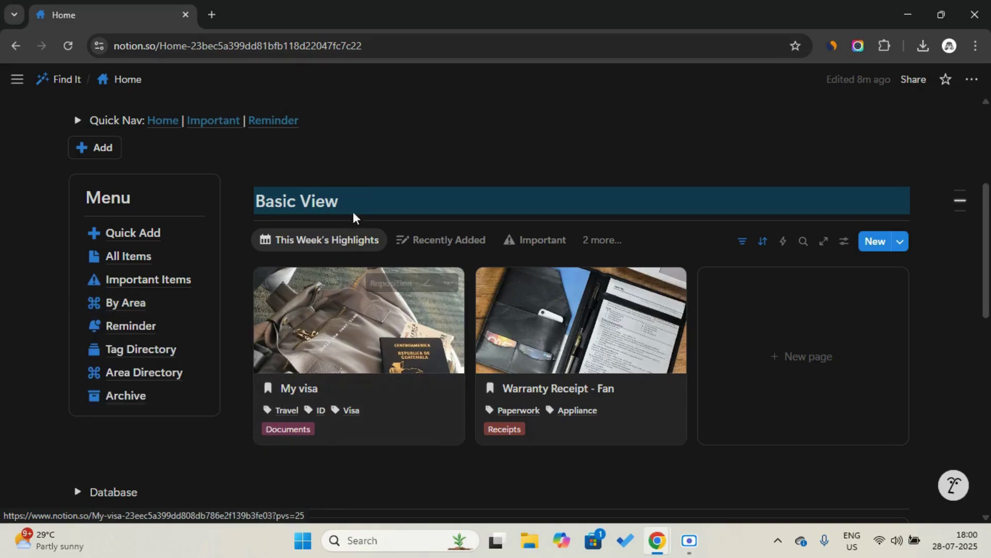
- Look through the Recently Added, Important and Item Count by Area views of Basic View
scroll(367, 187, "down", 1)
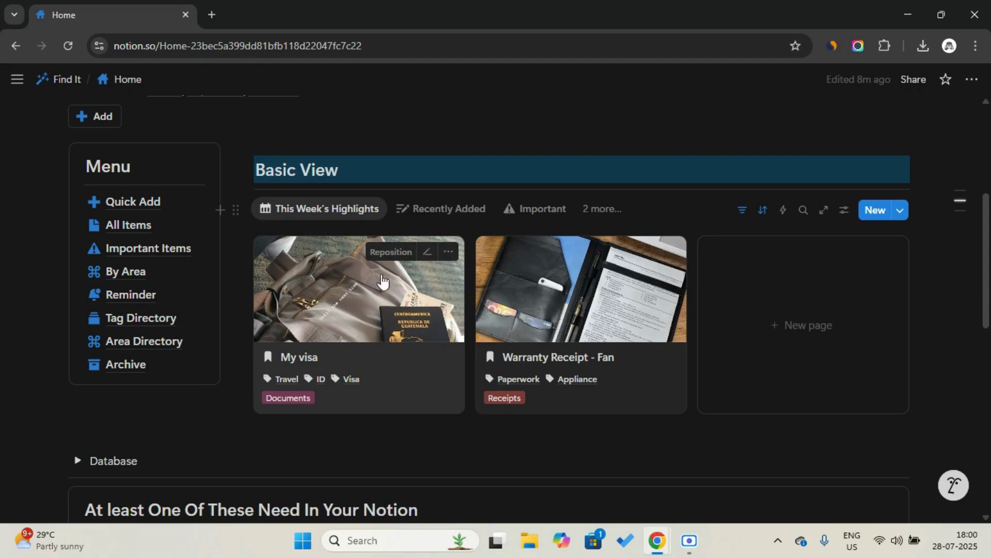
left_click(451, 219)
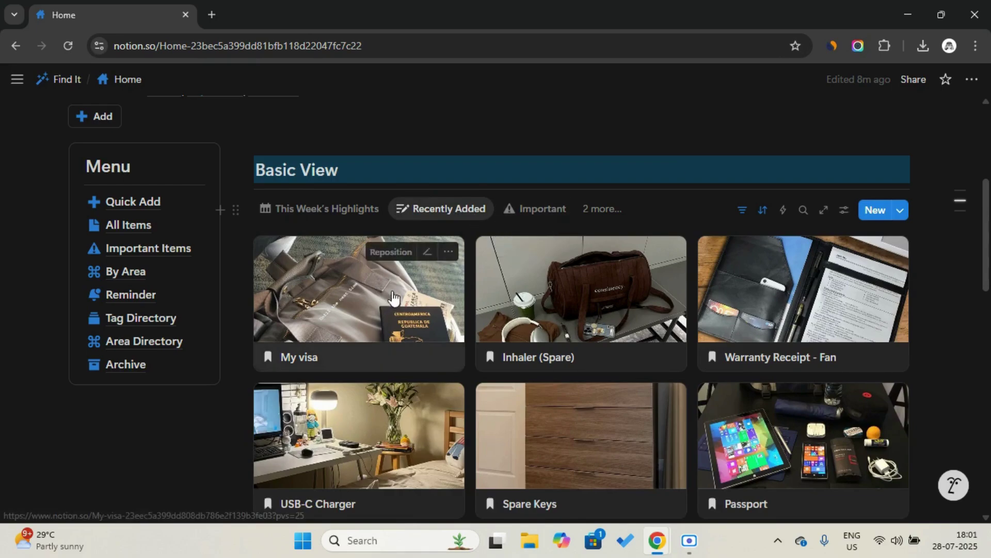
left_click(537, 213)
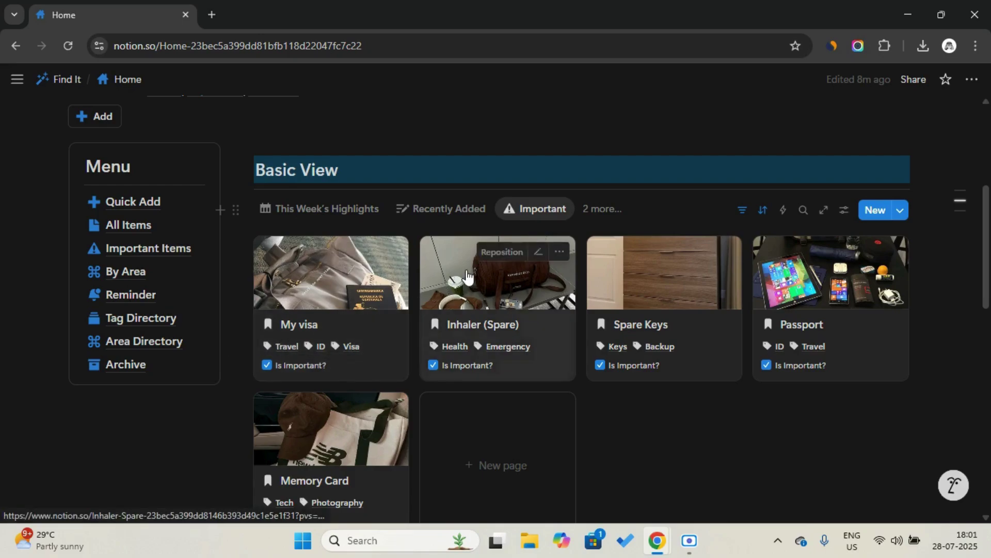
left_click(605, 210)
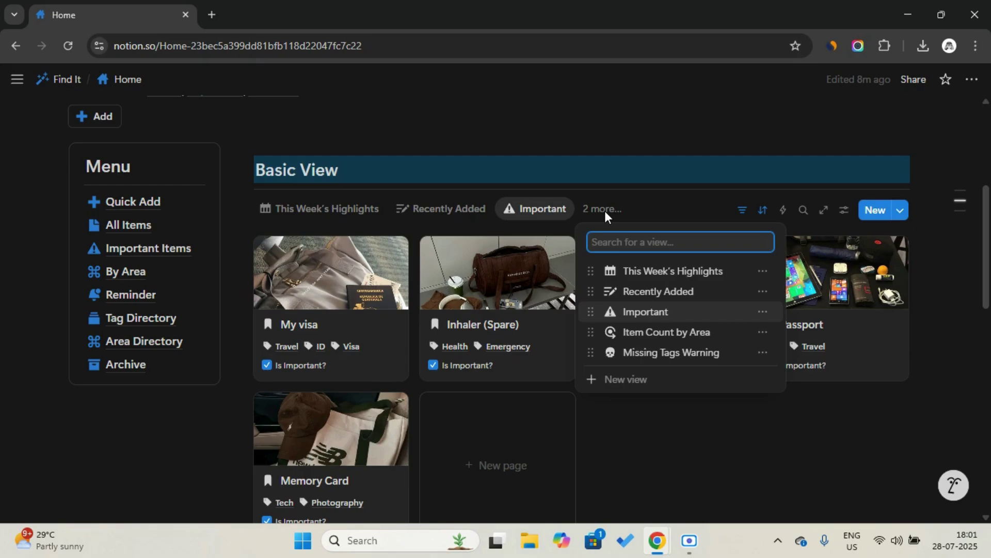
left_click(630, 336)
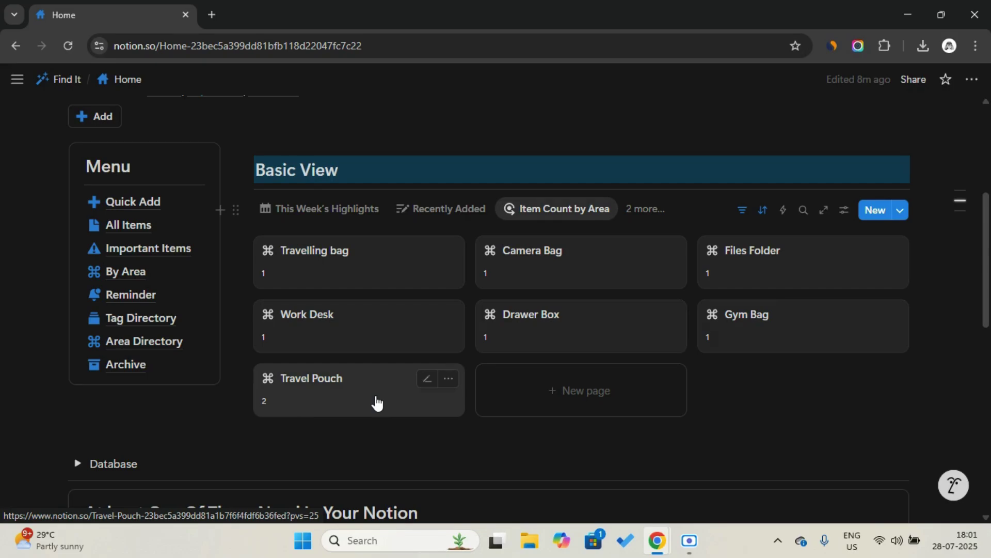
- Return Basic View to This Week's Highlights, examine its cards, and check My visa in the Important view
left_click(656, 212)
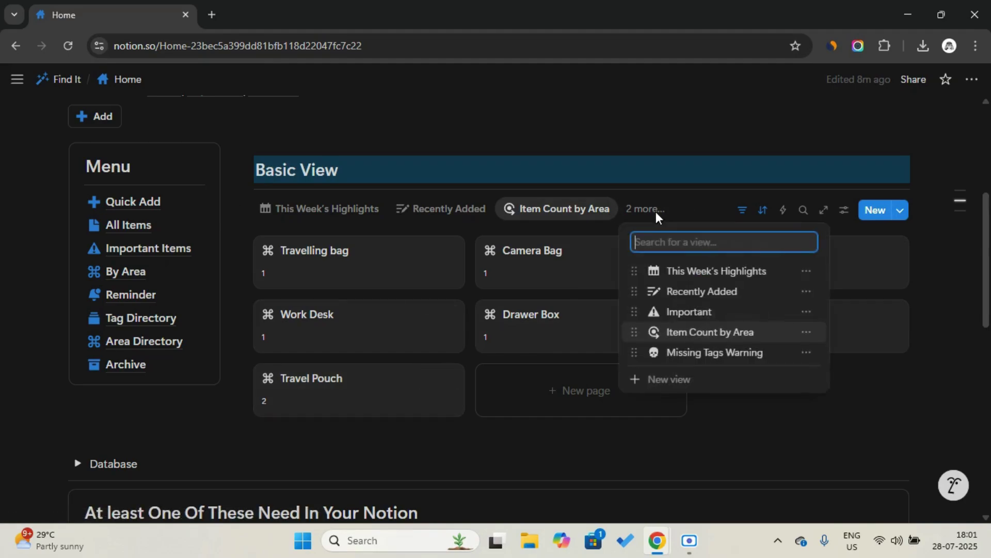
left_click(363, 208)
left_click(363, 208)
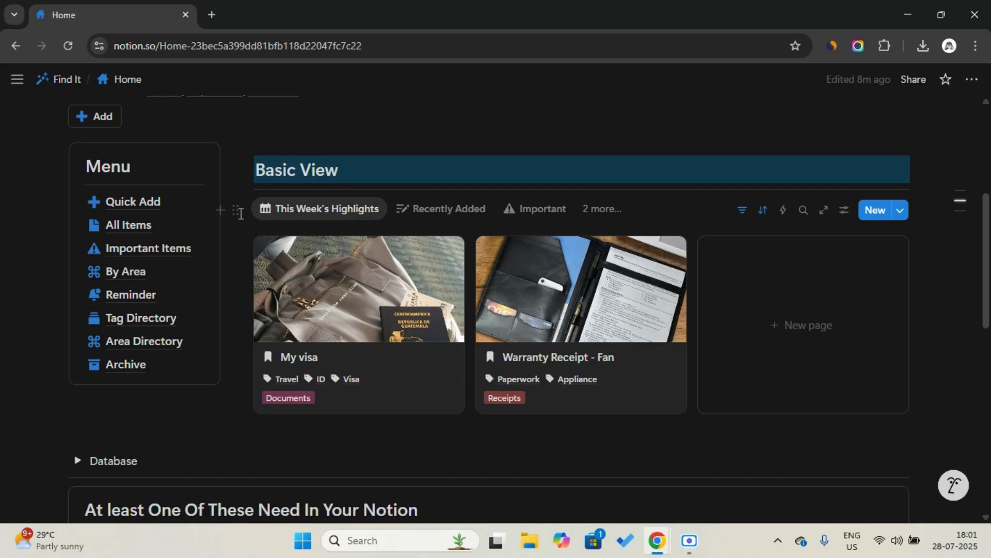
mouse_move(173, 234)
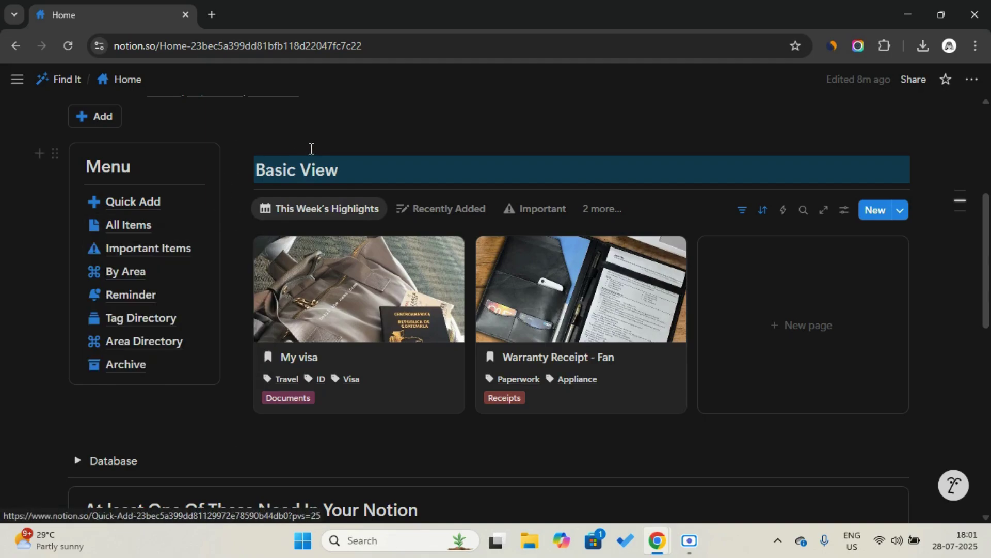
scroll(312, 149, "up", 1)
scroll(312, 149, "down", 1)
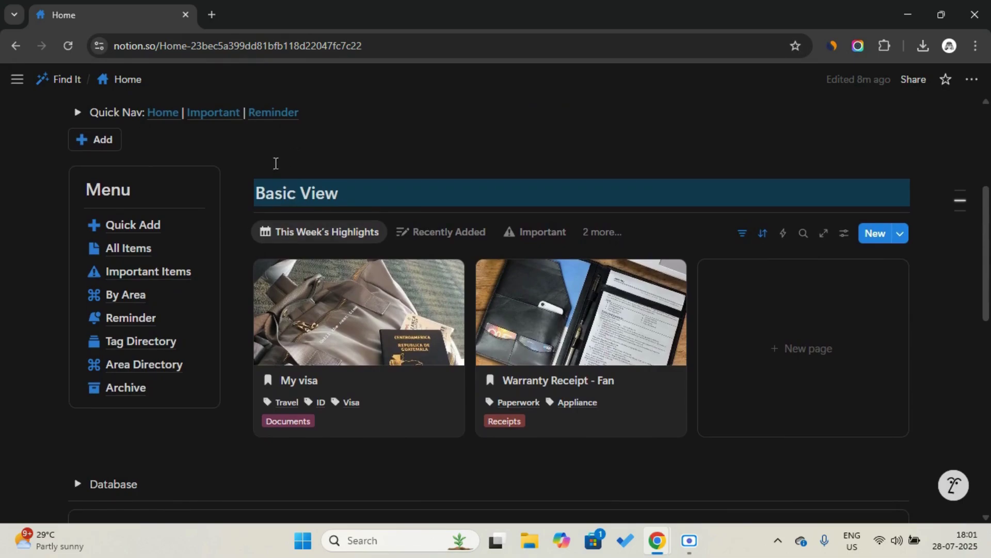
scroll(323, 187, "down", 1)
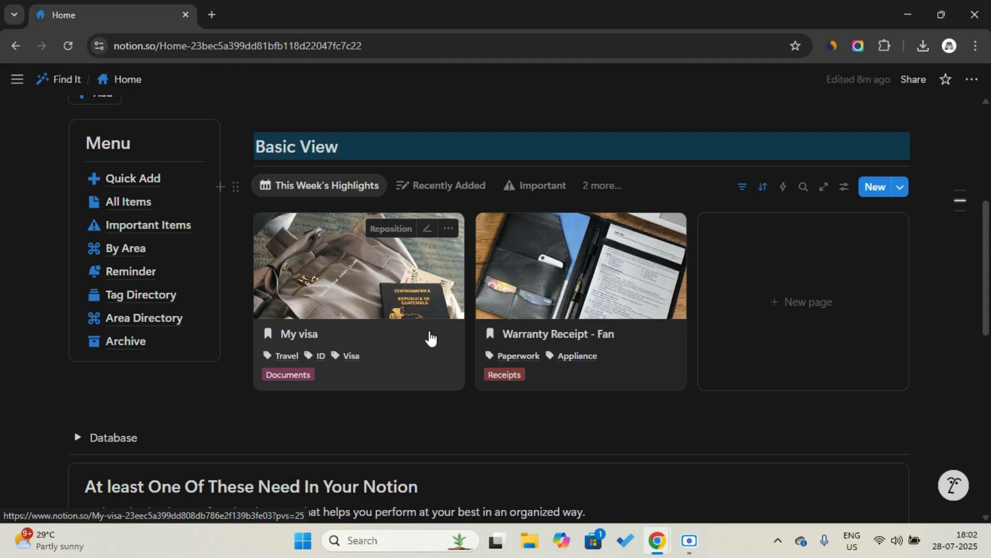
left_click(549, 191)
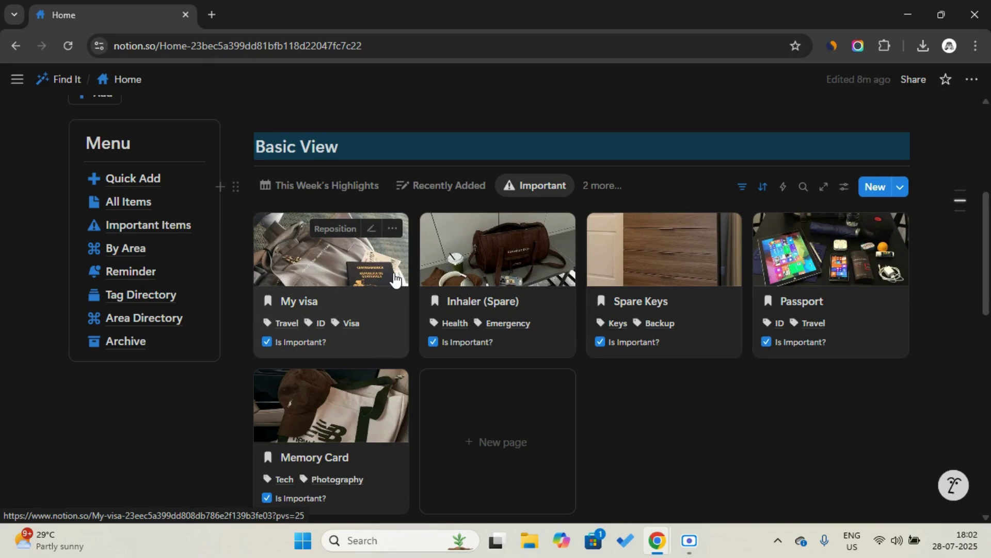
mouse_move(155, 207)
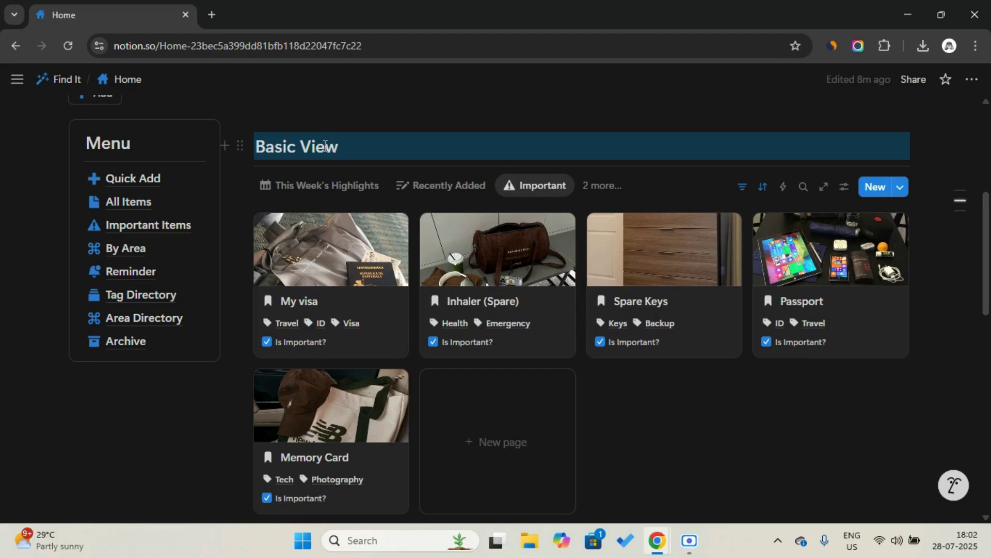
- Open the Tag Directory page and examine the tags in its Table and Groups views
left_click(151, 306)
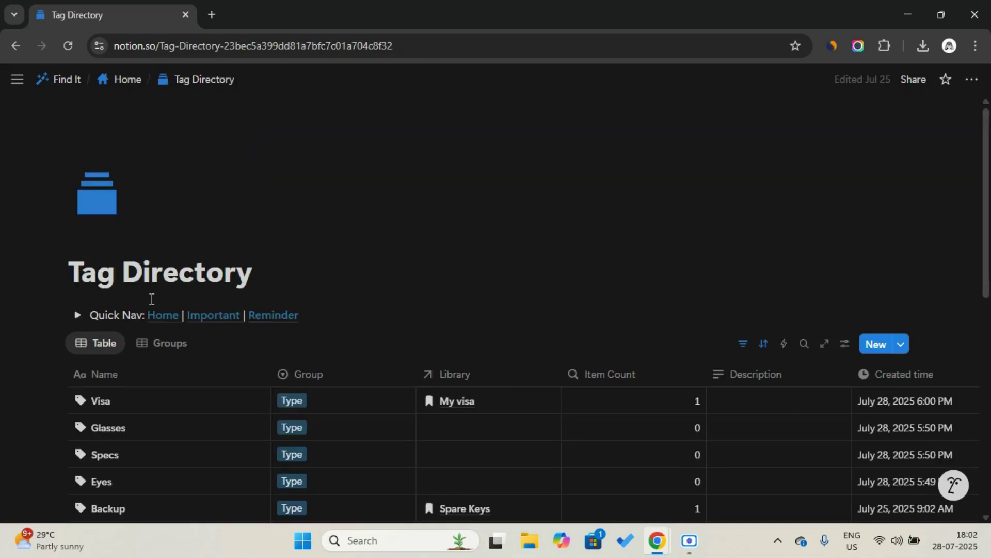
scroll(151, 302, "down", 3)
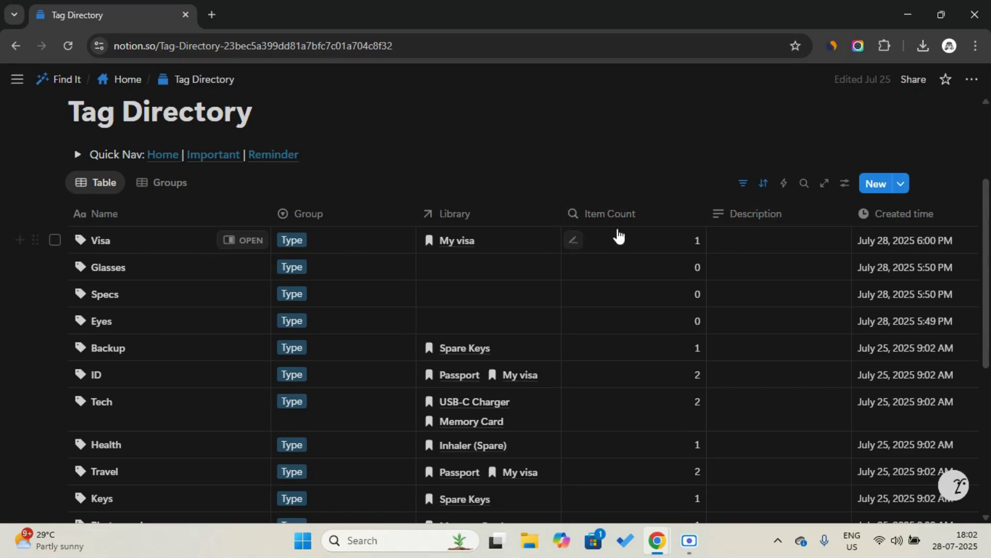
left_click(182, 191)
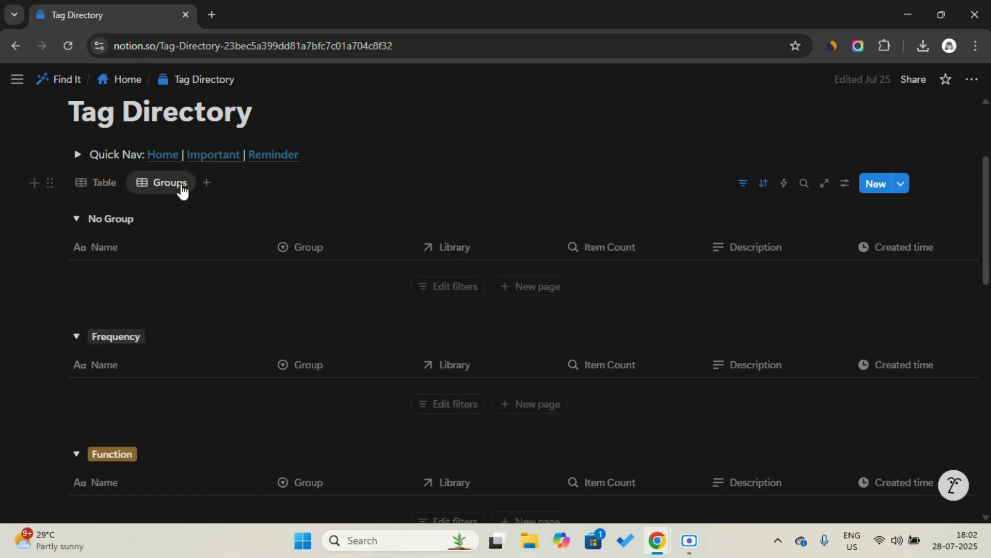
scroll(181, 191, "down", 2)
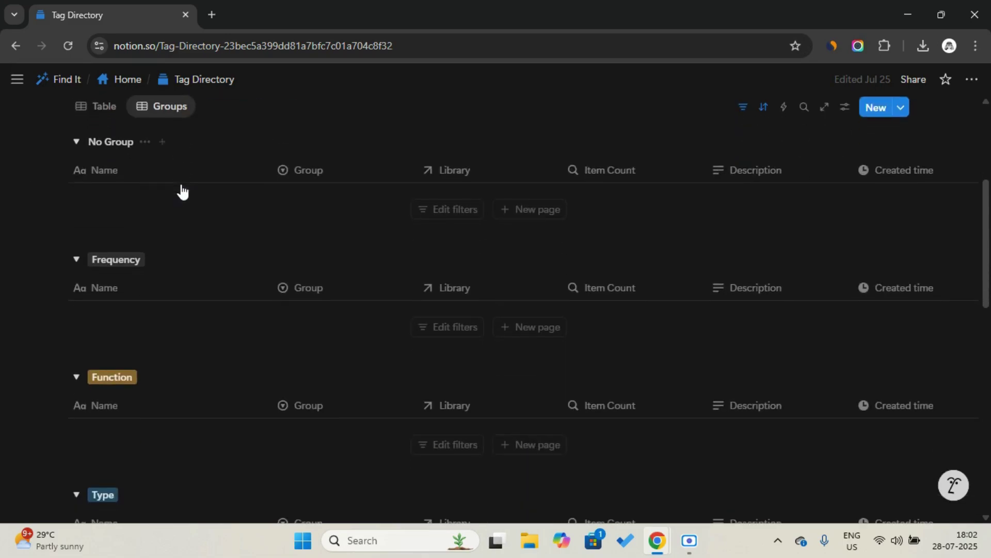
scroll(147, 226, "down", 5)
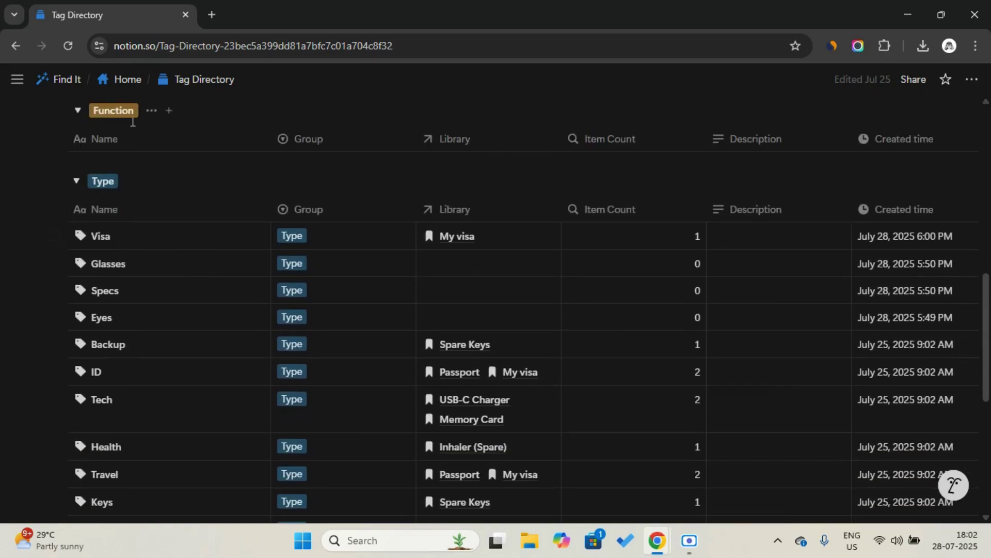
- Go back to Home, open the All Items page, and examine its All and Importance views
left_click(132, 82)
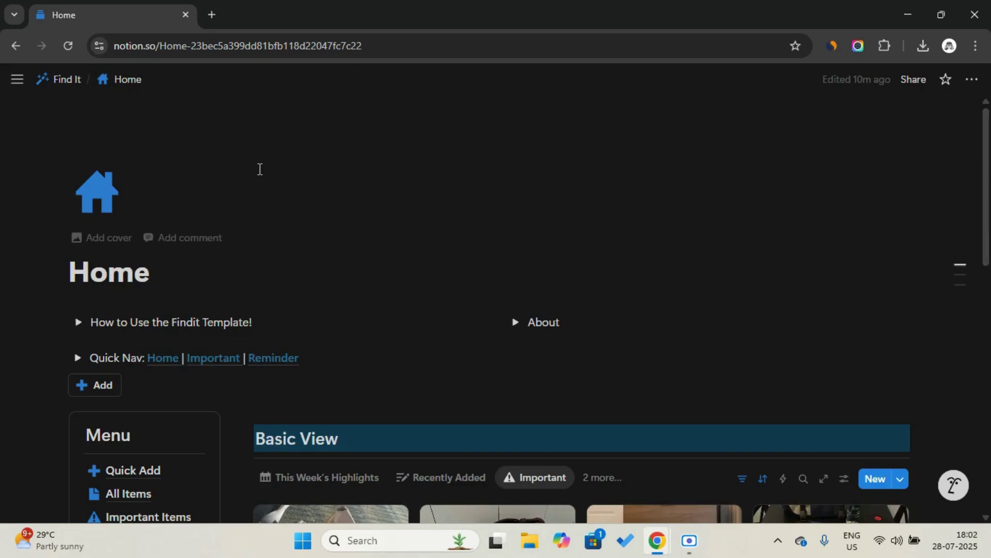
scroll(259, 169, "down", 2)
scroll(248, 184, "down", 2)
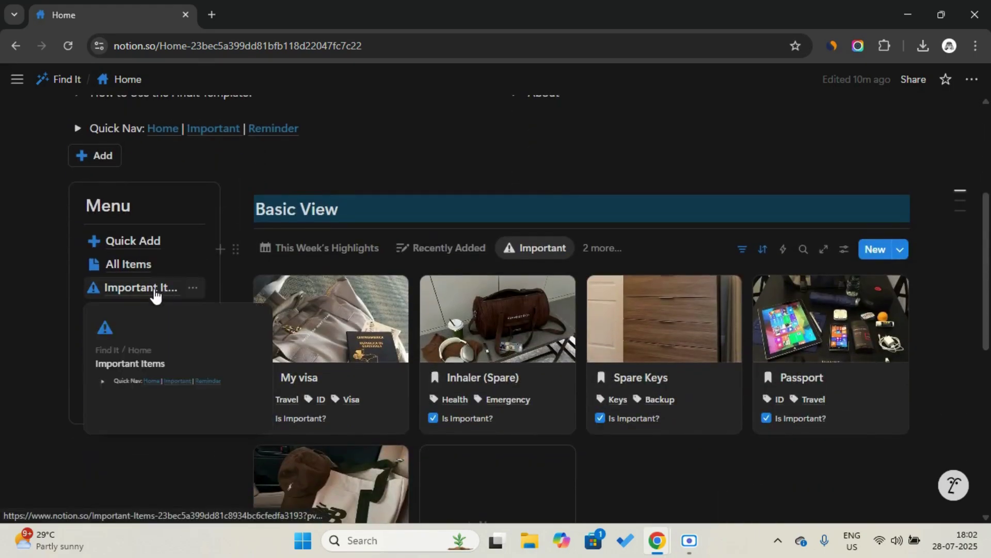
left_click(149, 264)
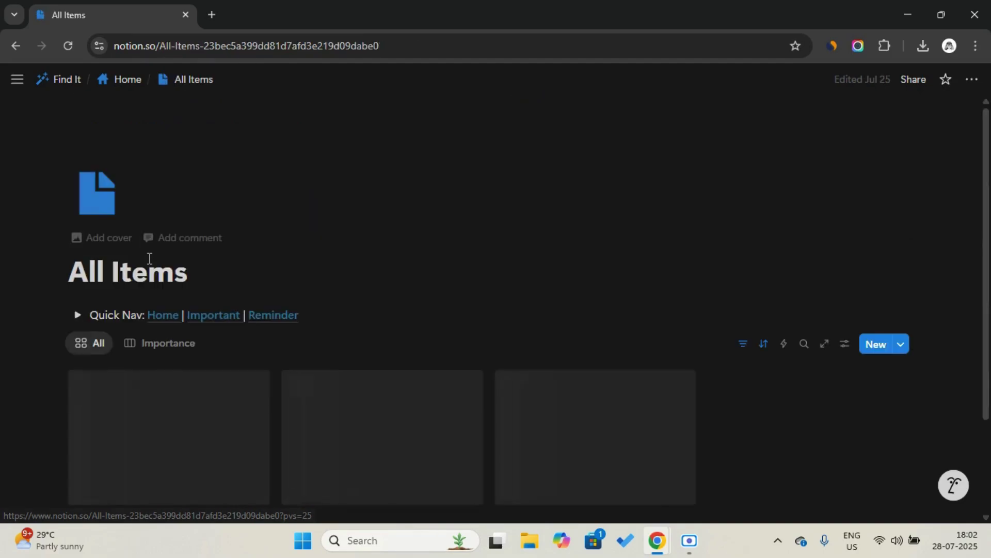
scroll(150, 261, "down", 2)
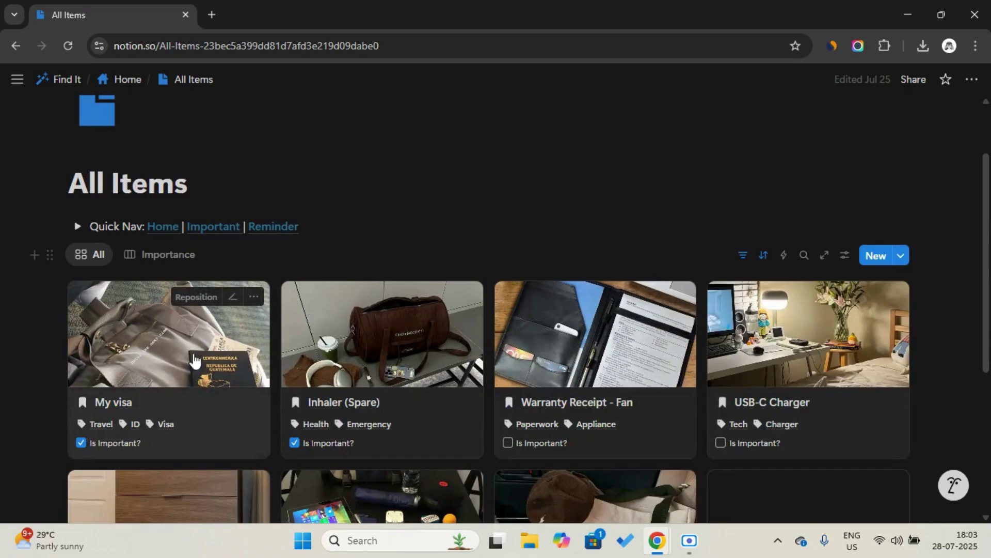
left_click(174, 263)
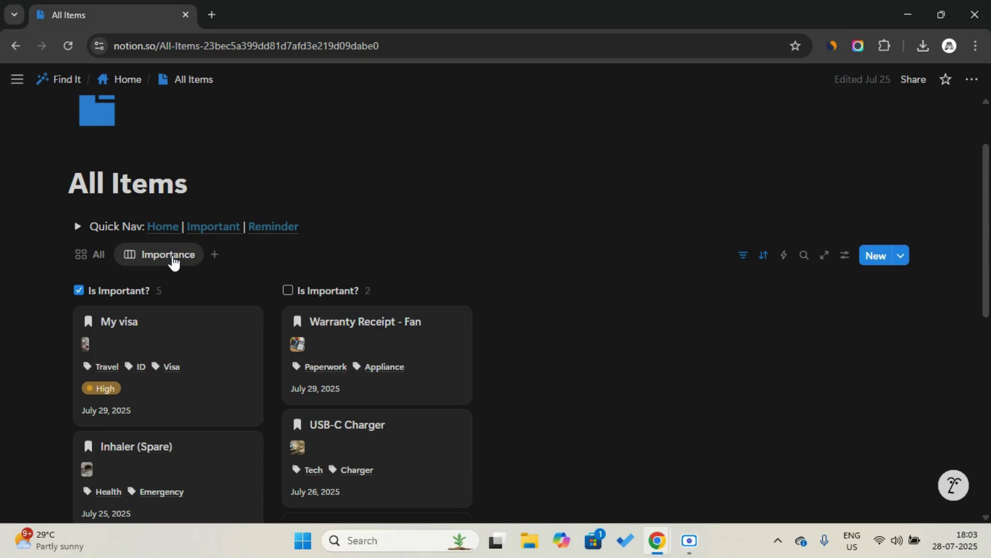
scroll(173, 262, "down", 1)
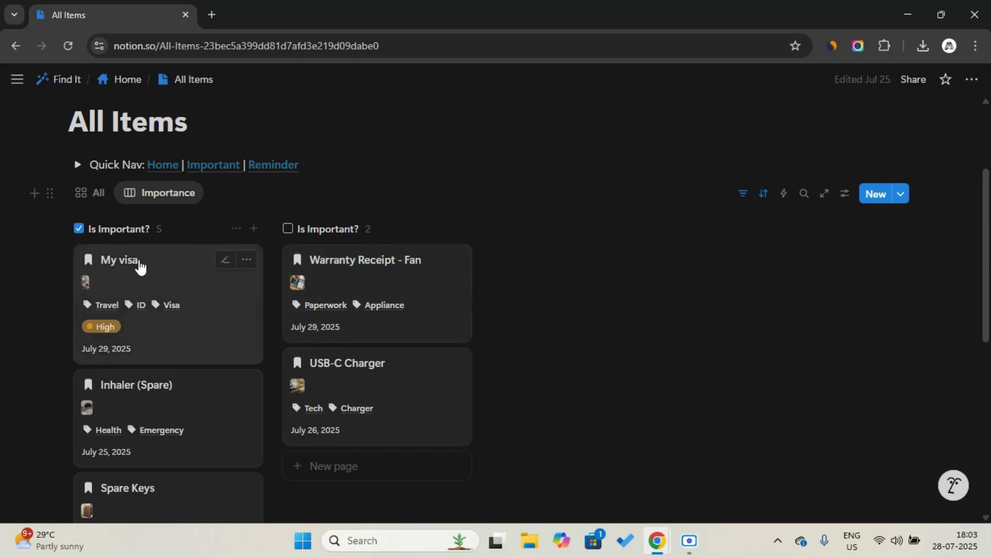
- Enlarge the My visa card's photo in the Importance view, close it, and go back to Home
left_click(88, 279)
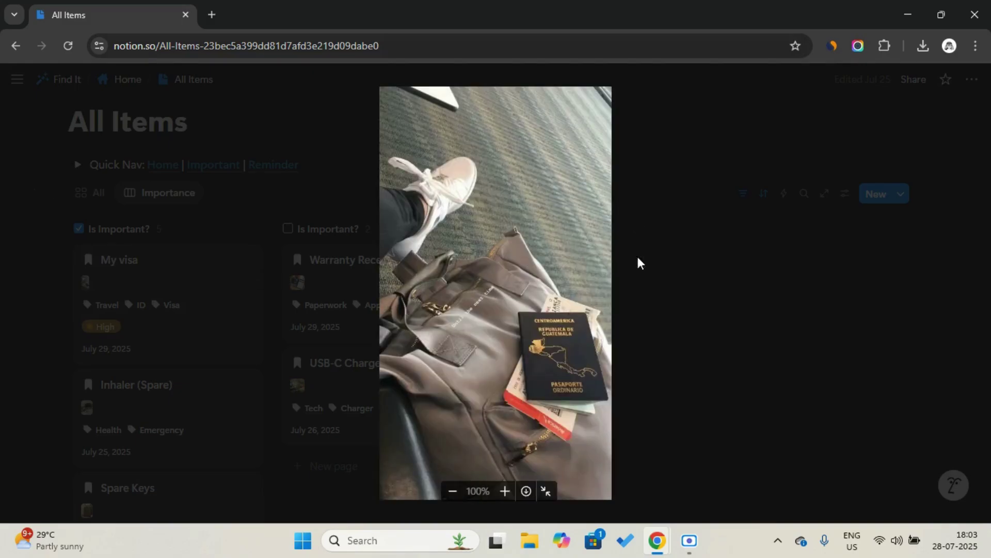
left_click(702, 299)
left_click(123, 80)
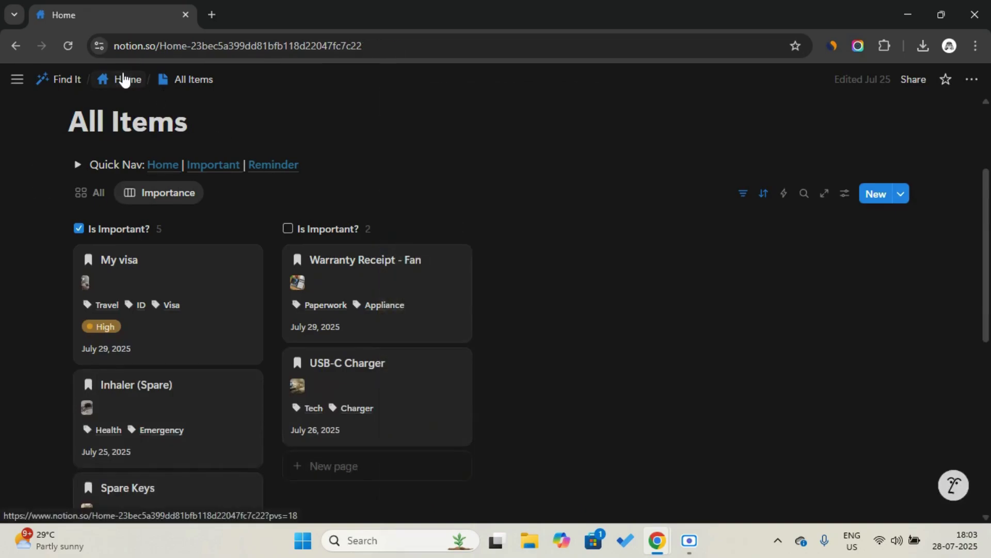
- Look over Home's Important view and preview the Quick Add, All Items, Important Items, By Area and Reminder entries
scroll(341, 165, "down", 5)
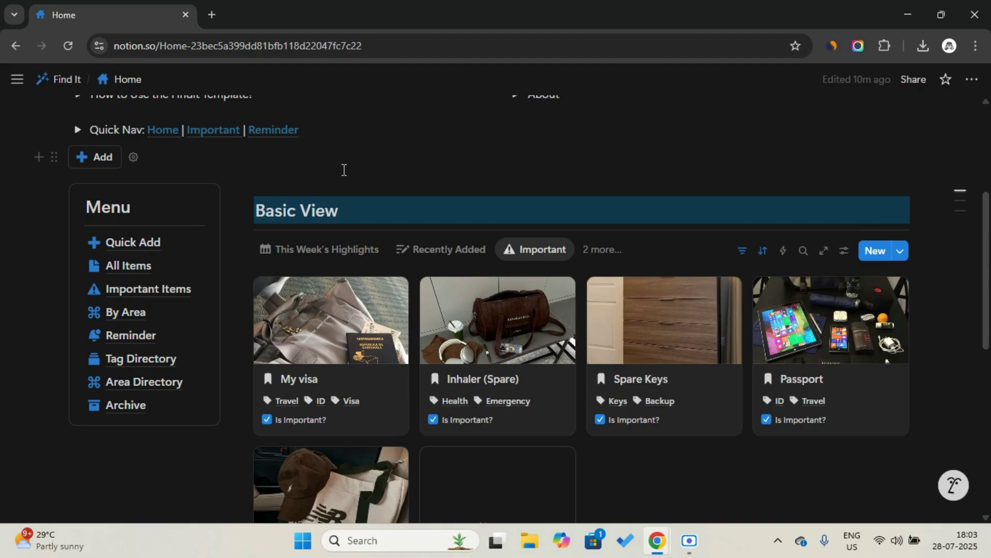
scroll(344, 170, "down", 1)
scroll(344, 170, "up", 1)
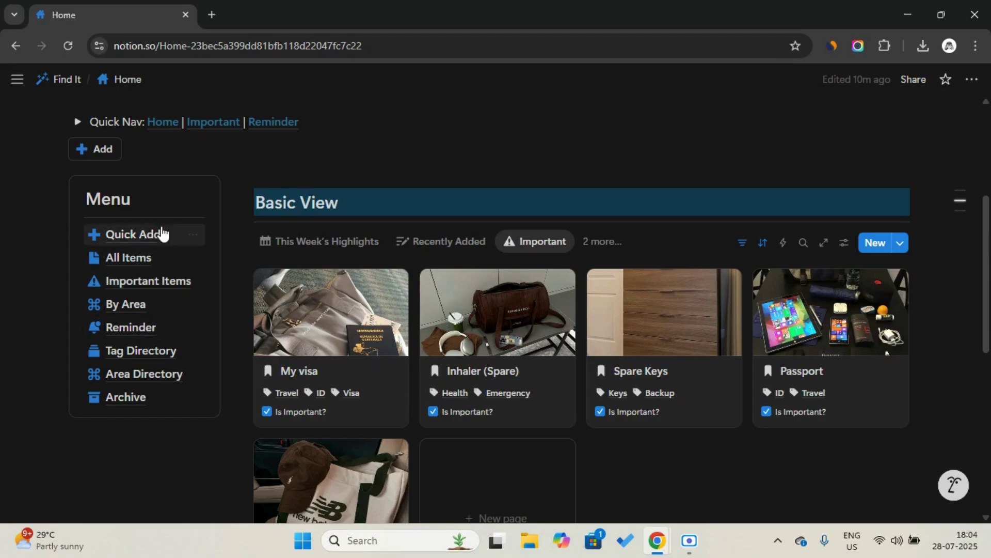
mouse_move(156, 240)
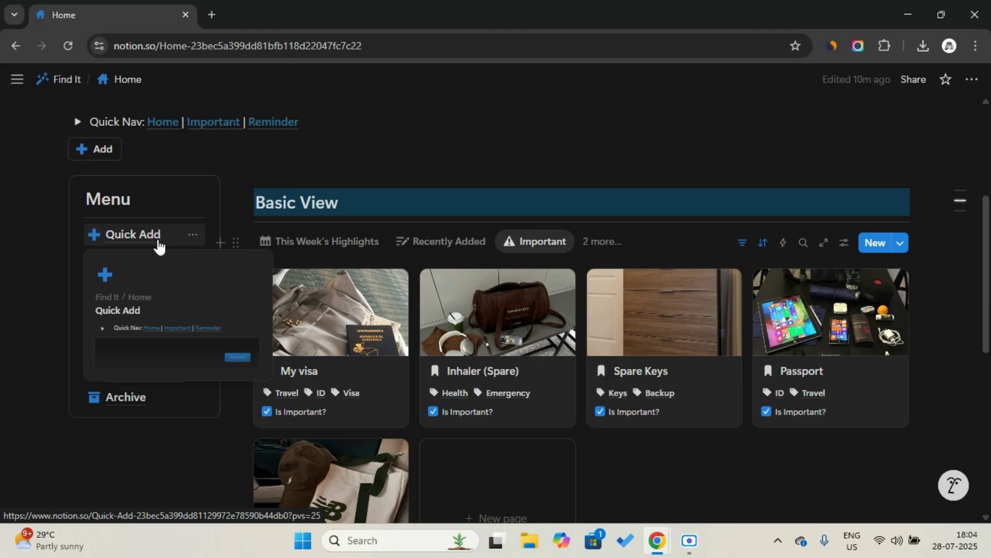
mouse_move(159, 262)
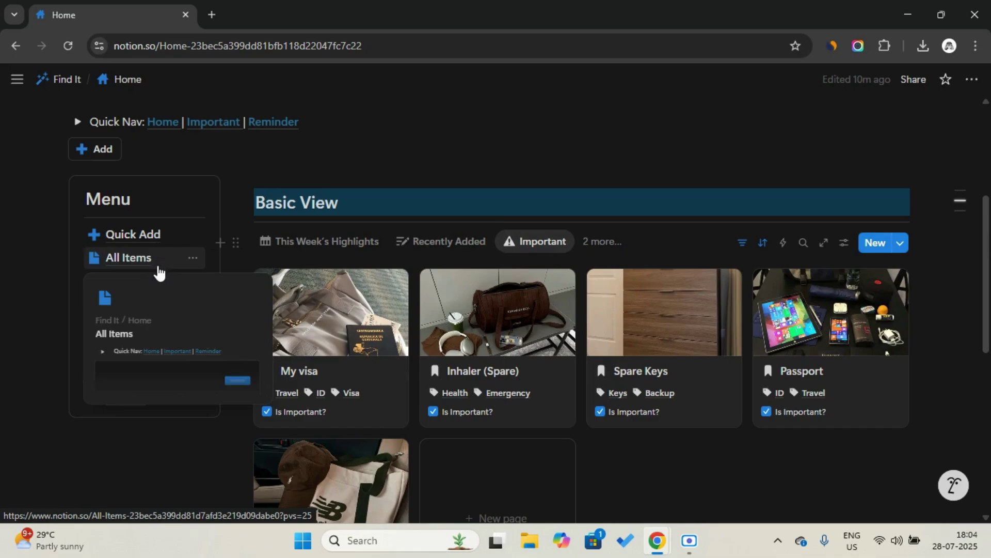
mouse_move(159, 285)
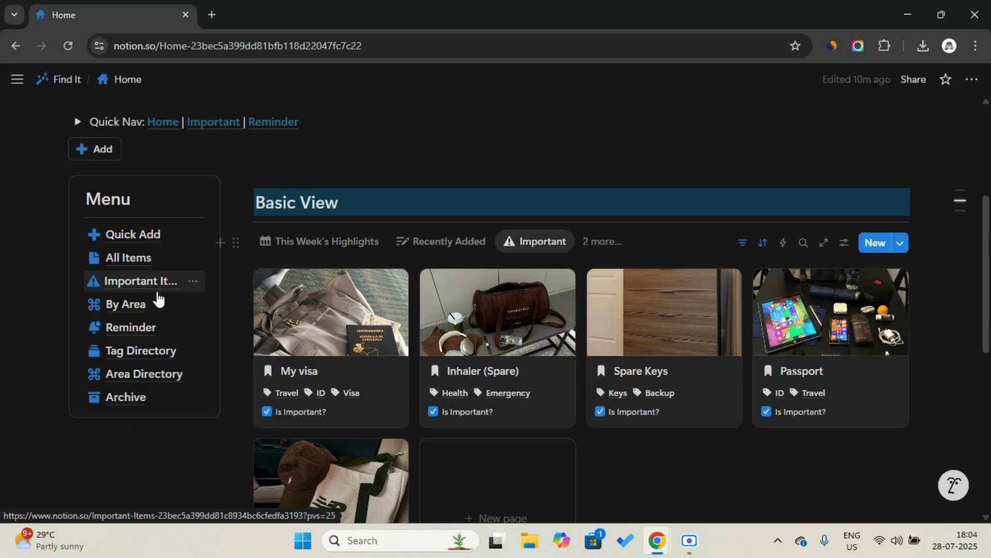
mouse_move(158, 306)
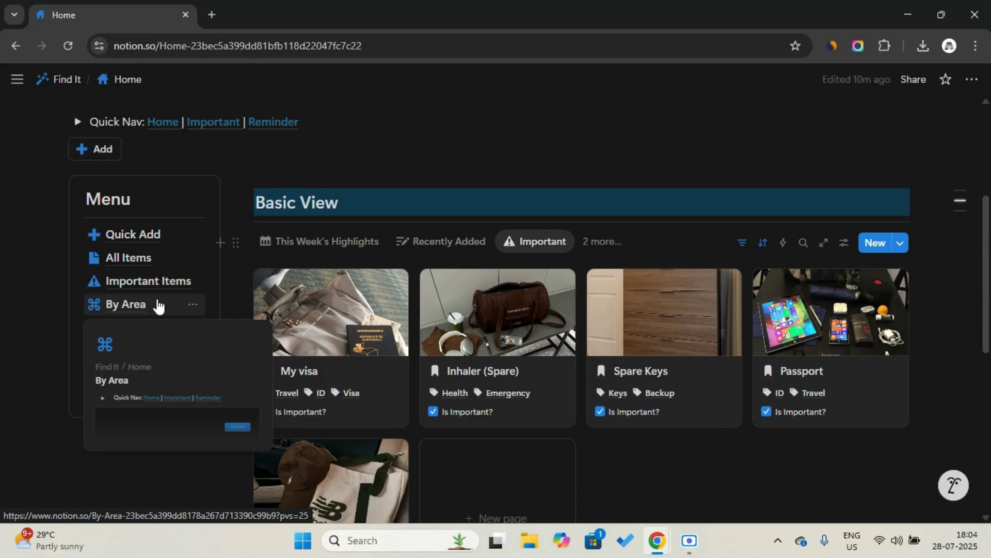
scroll(159, 306, "down", 1)
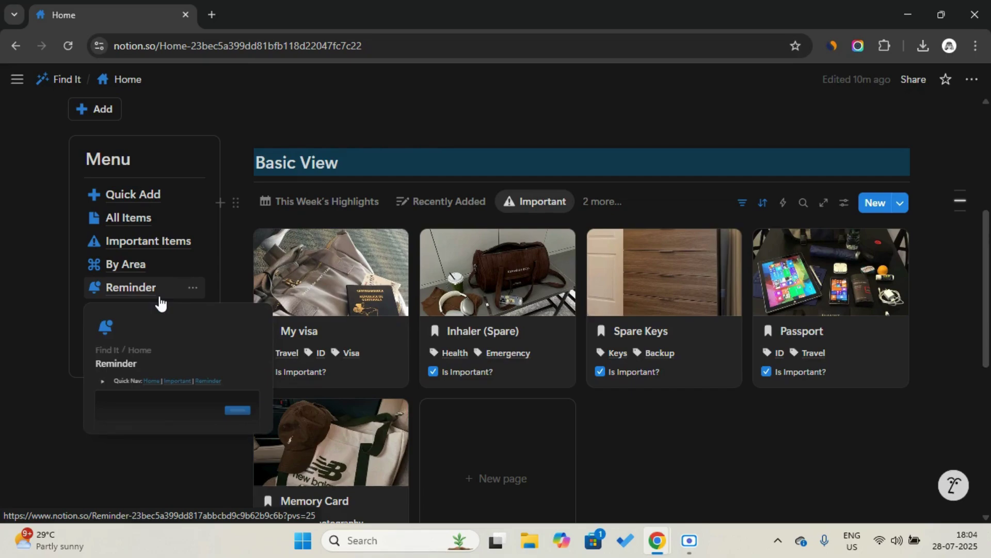
- Open the Reminder page, examine the items in its Table view, and return to Home
left_click(160, 297)
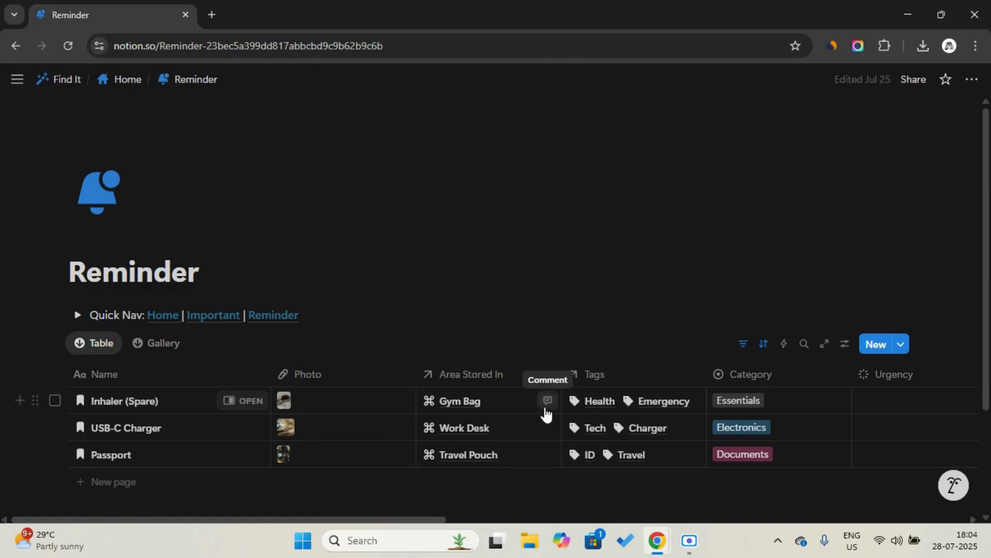
scroll(545, 409, "down", 2)
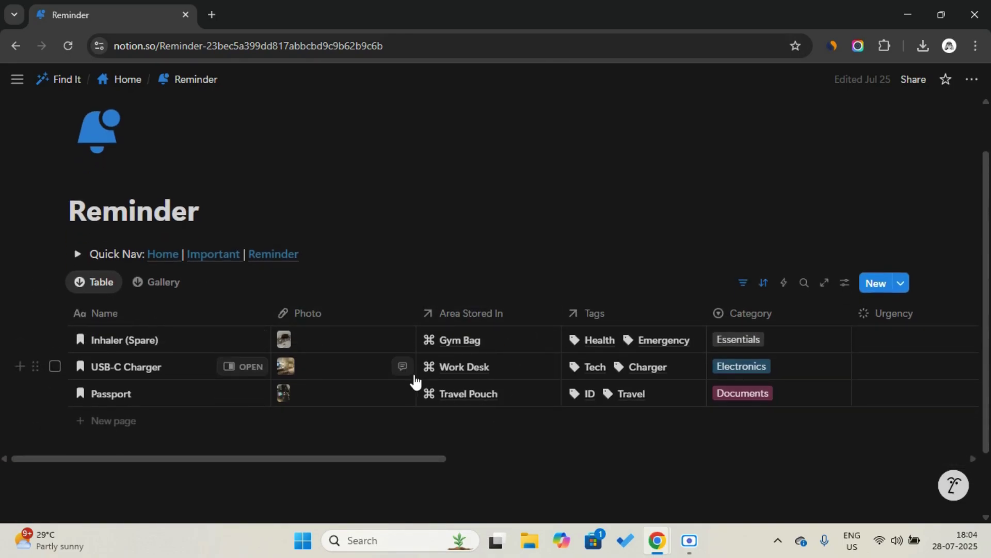
left_click(131, 82)
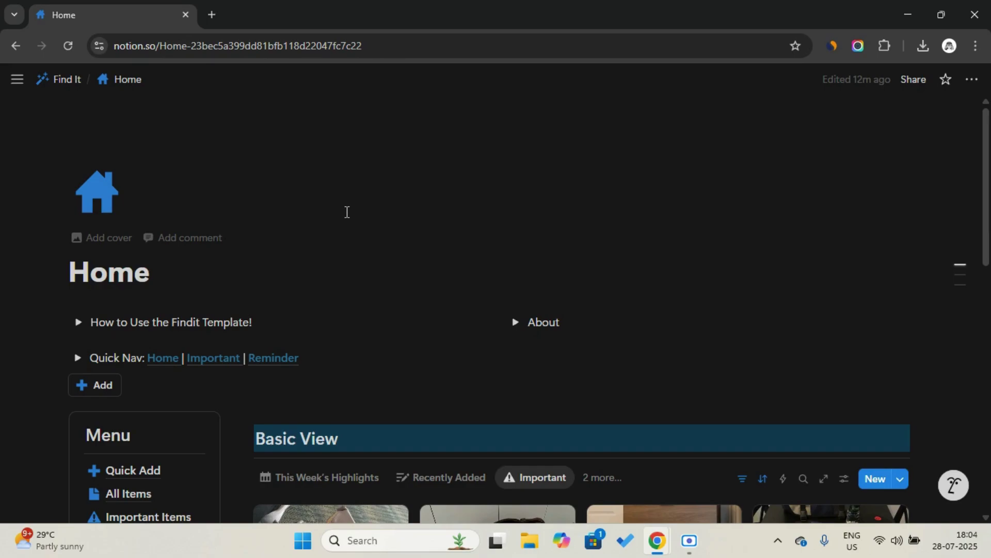
- Look through the Tag Directory, Area Directory and Archive entries of Home's page list
scroll(347, 211, "down", 2)
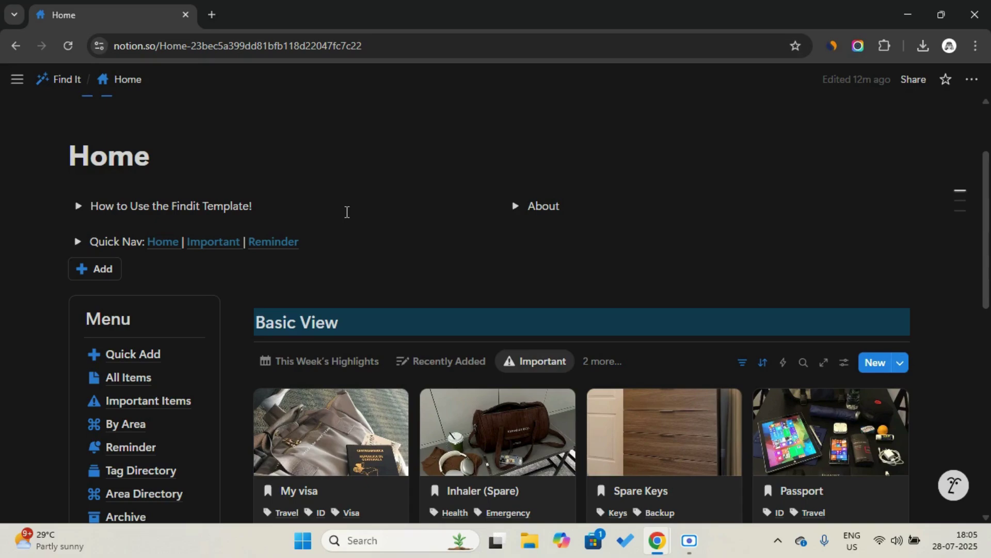
scroll(347, 212, "down", 2)
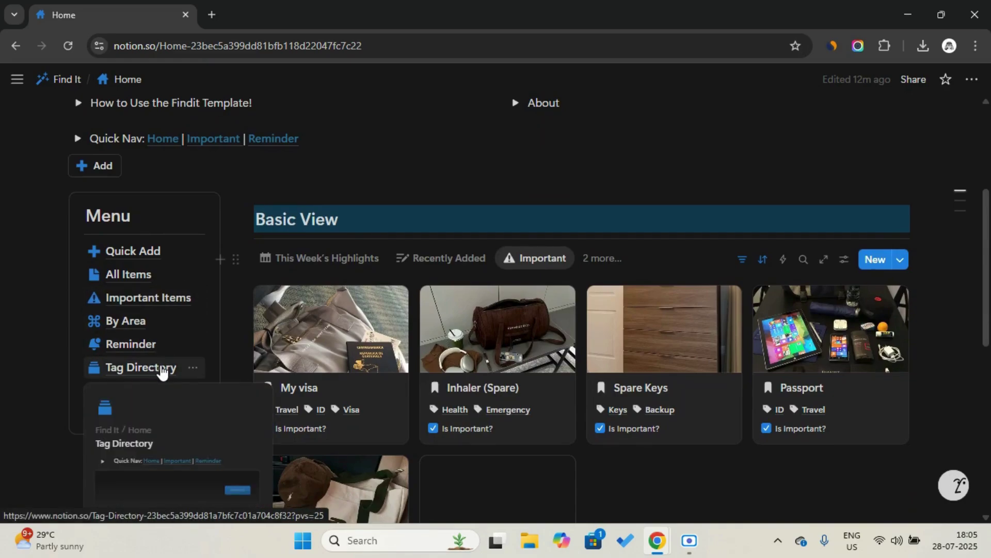
scroll(162, 370, "down", 1)
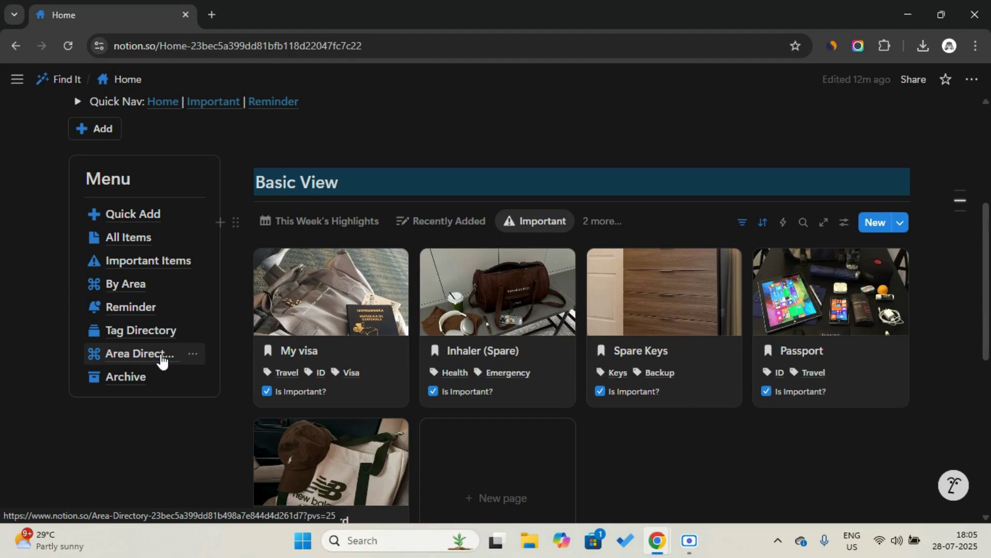
mouse_move(141, 379)
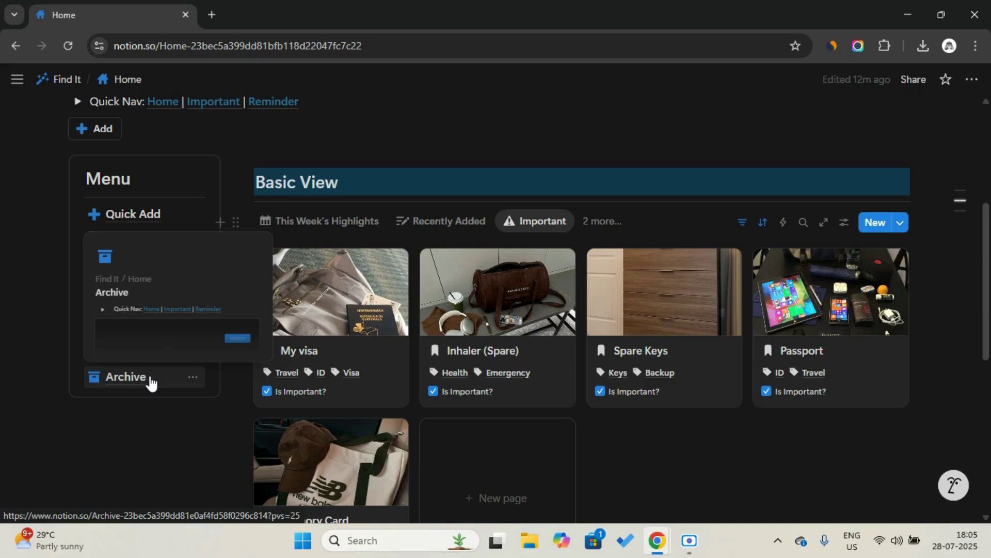
- Open the Spare Keys item from the Important view, mark it as archived, and close it
left_click(699, 355)
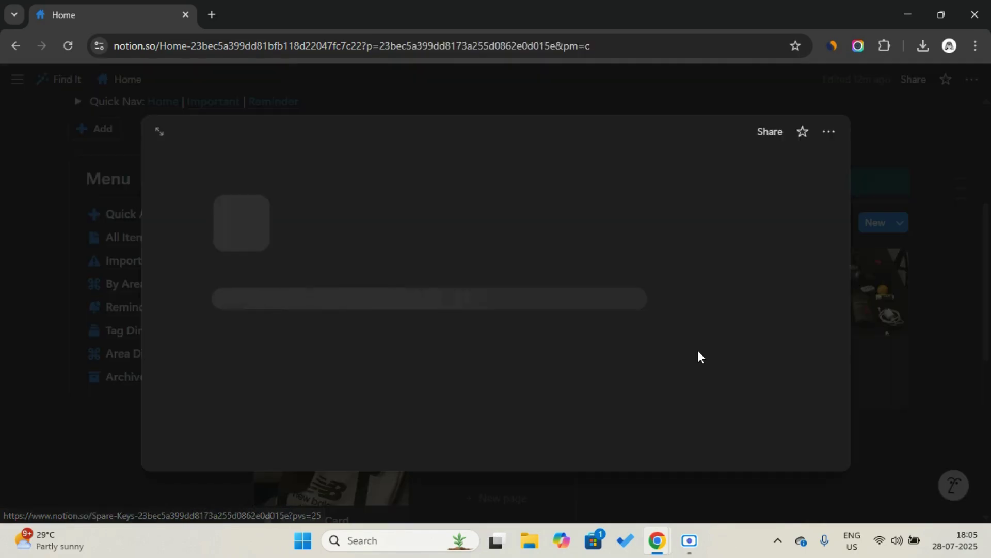
scroll(698, 356, "down", 5)
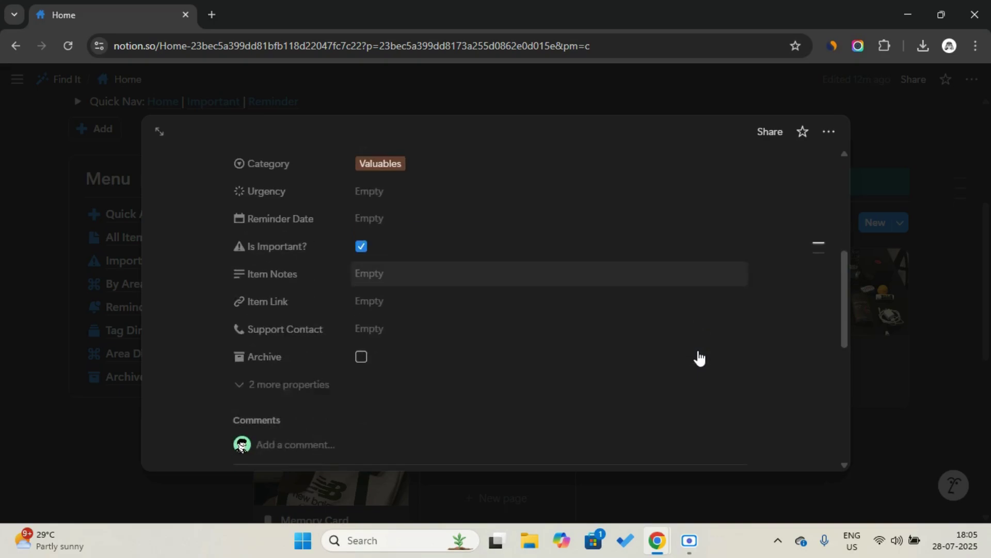
left_click(360, 350)
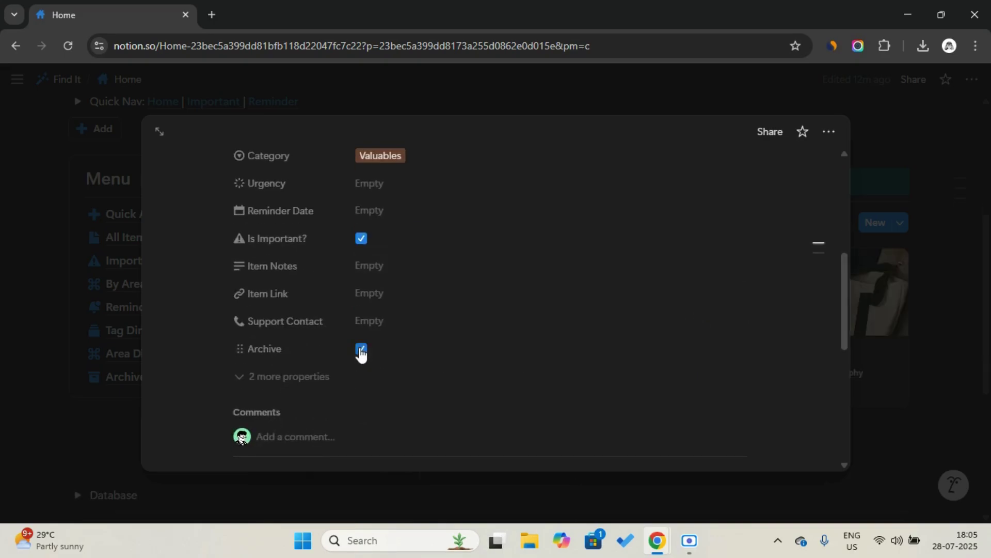
left_click(82, 461)
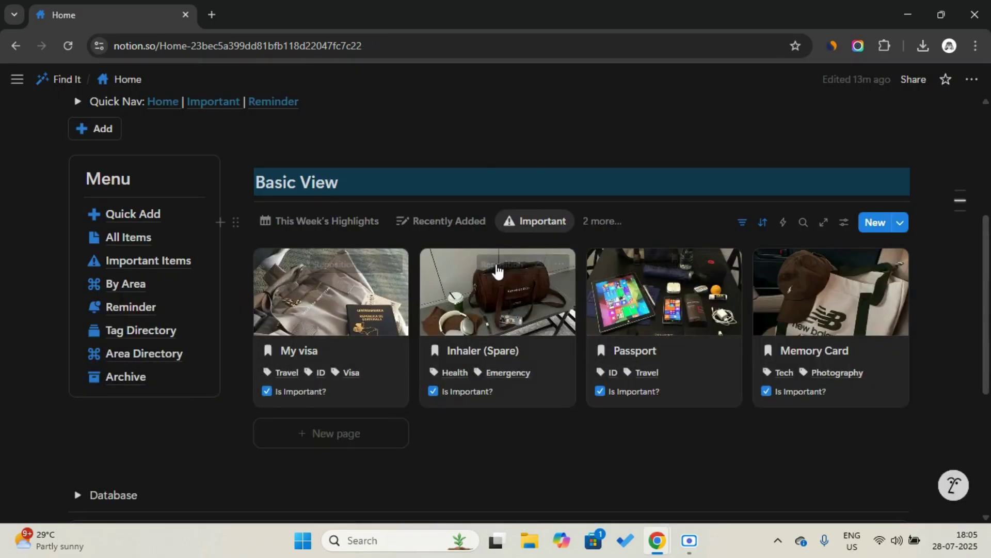
- Open the Archive page and unarchive Spare Keys in its Library view
left_click(145, 378)
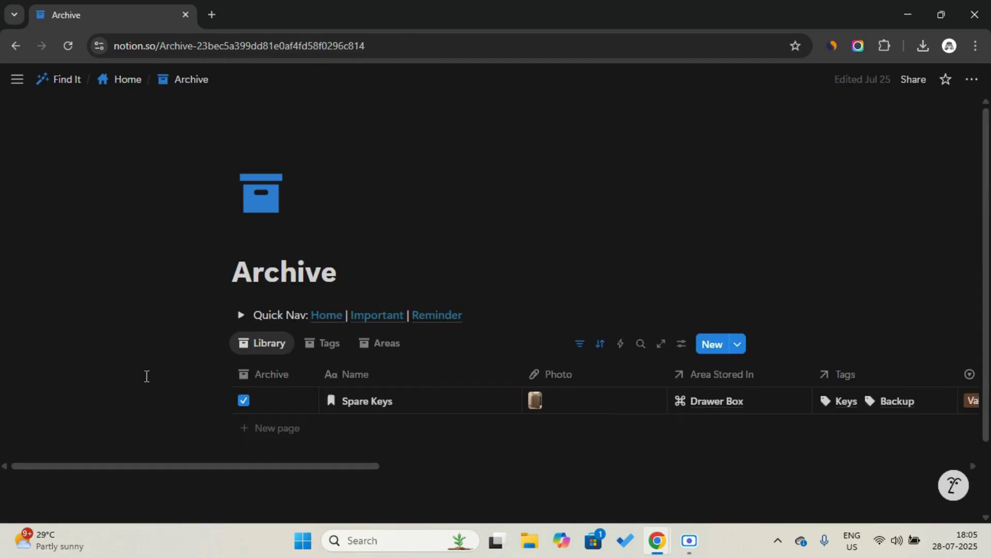
scroll(146, 377, "down", 1)
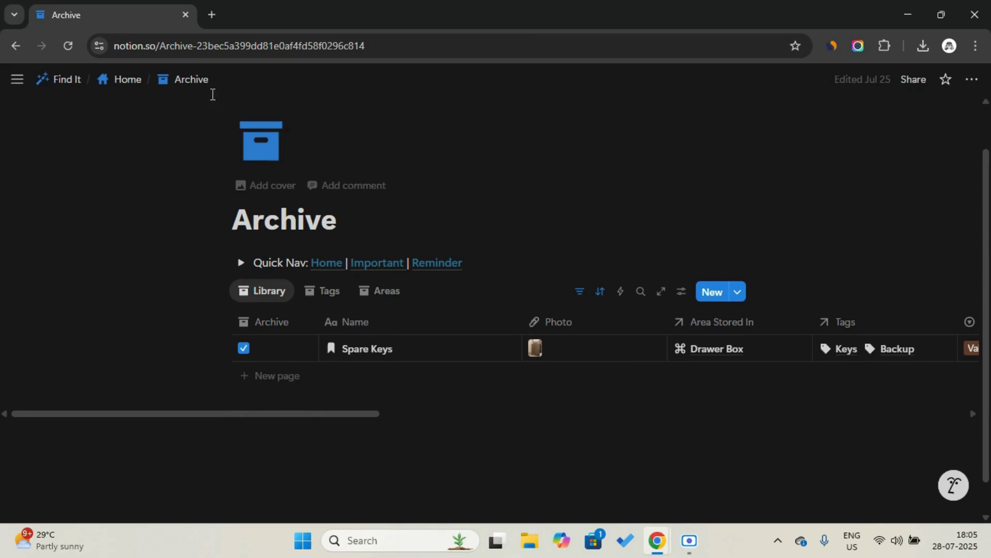
left_click(244, 349)
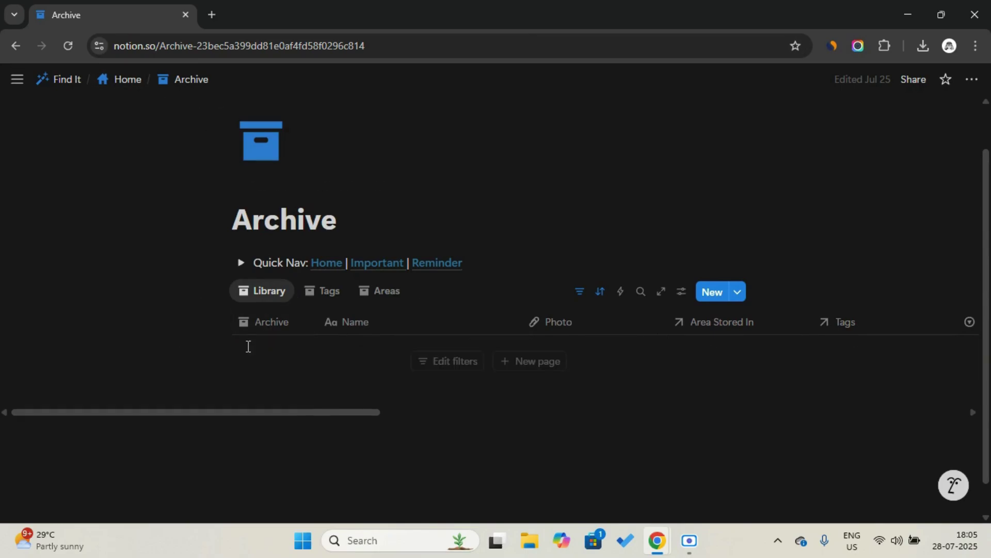
- Return to Home and check the Important cards in Basic View
left_click(129, 80)
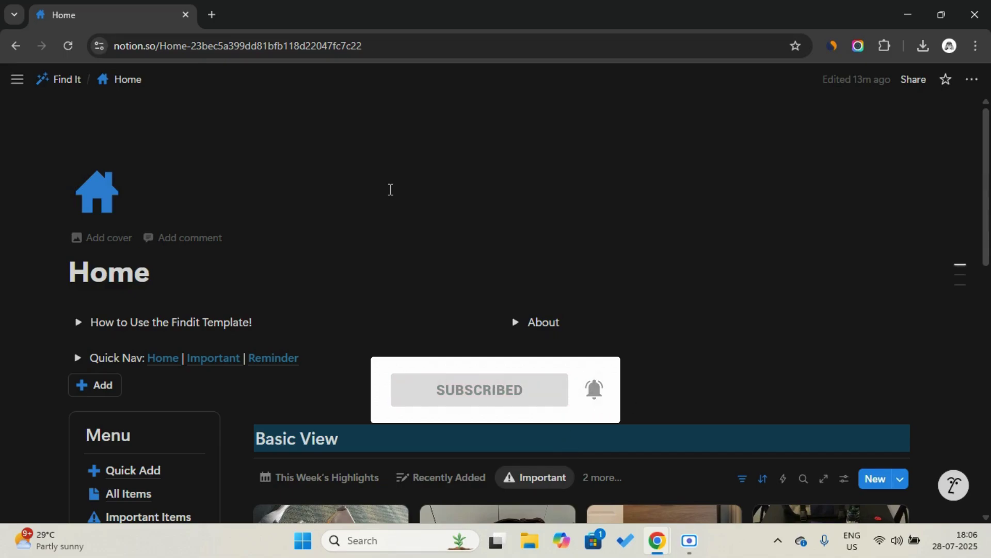
scroll(390, 190, "down", 1)
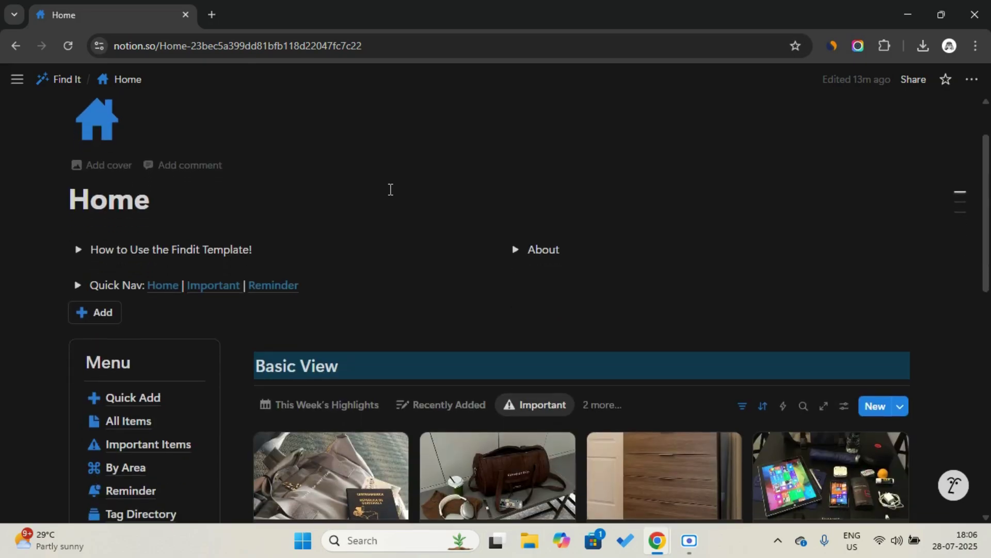
scroll(390, 189, "down", 1)
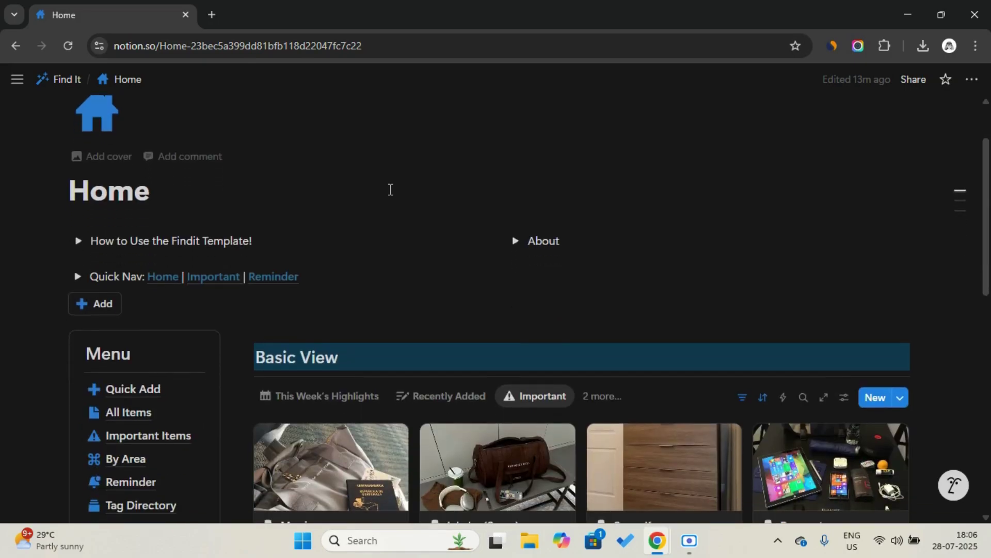